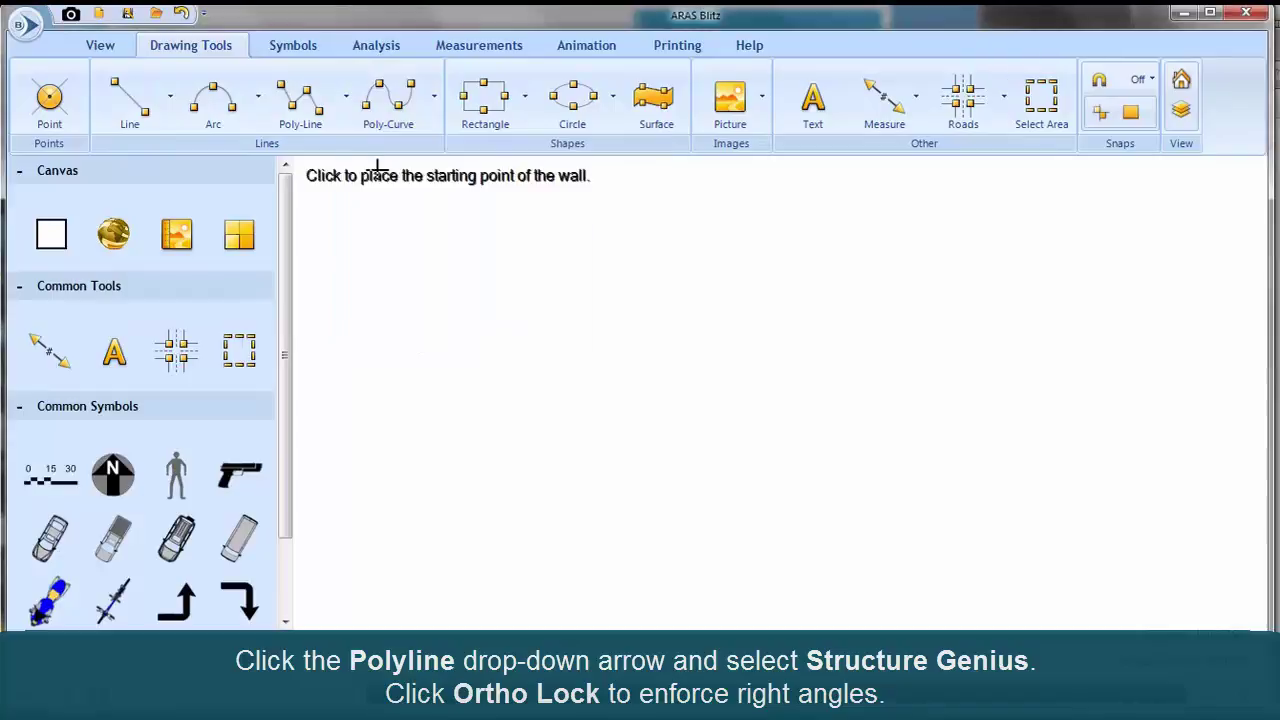
Step: Draw right-angled exterior walls about 18, 15.1, 18.6, 18.8, 66.6, 17.8 and 29.9 long with Ortho Lock on, and close the outline
click(1099, 117)
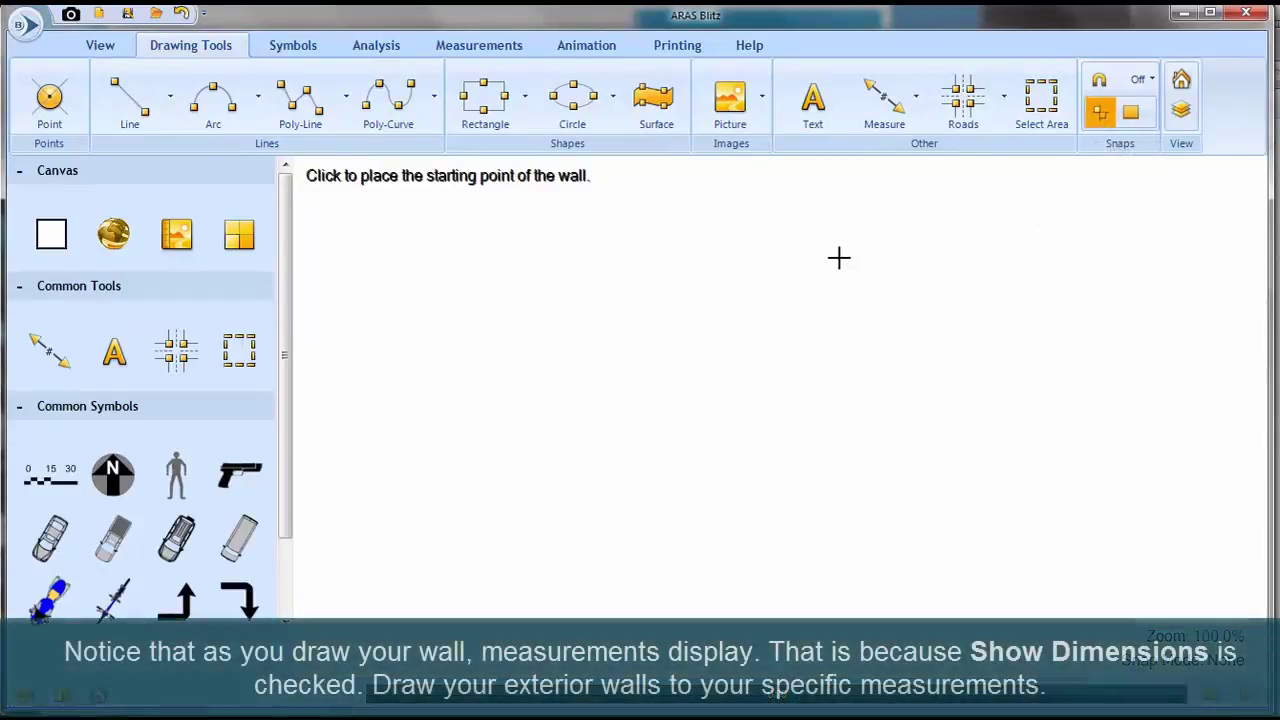
click(838, 258)
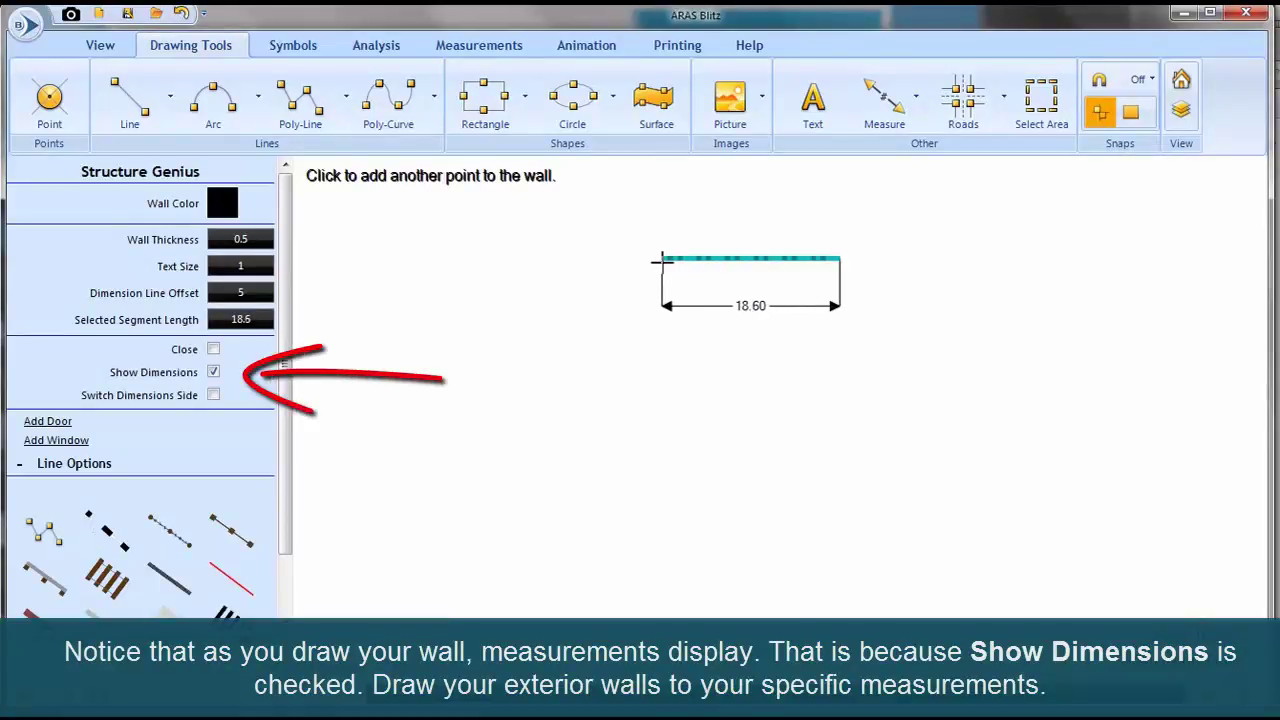
click(667, 260)
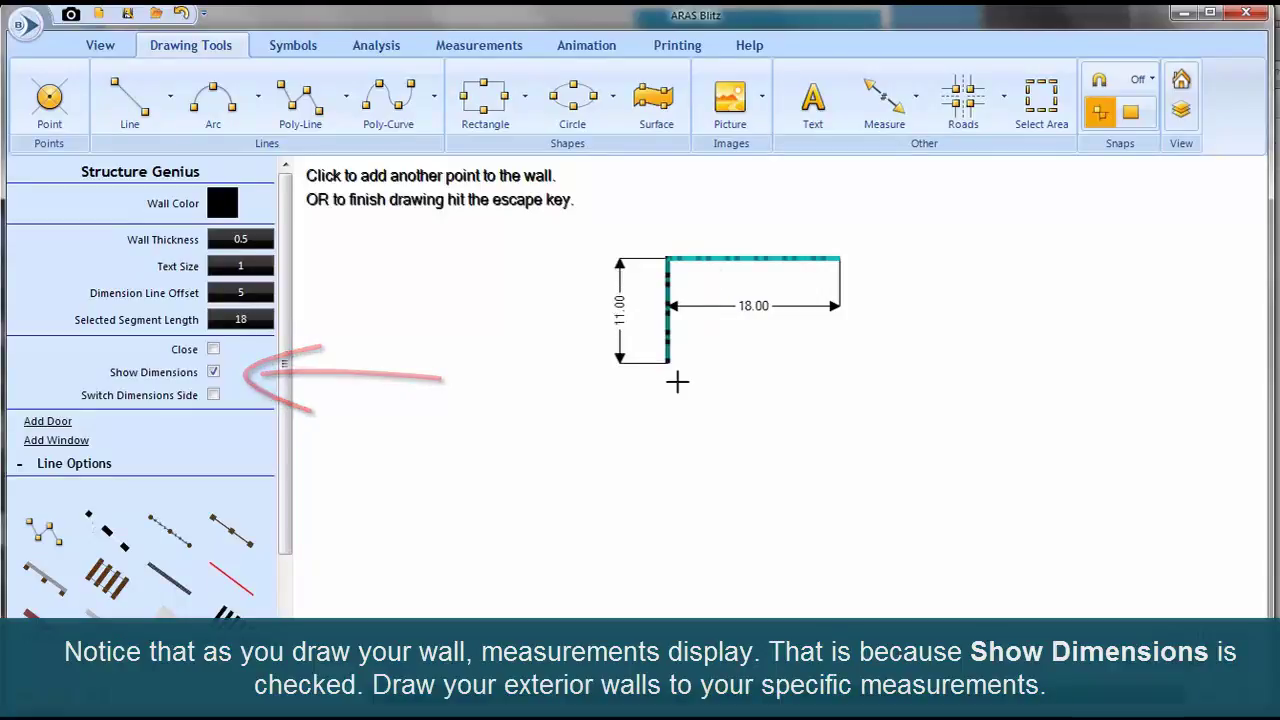
click(667, 400)
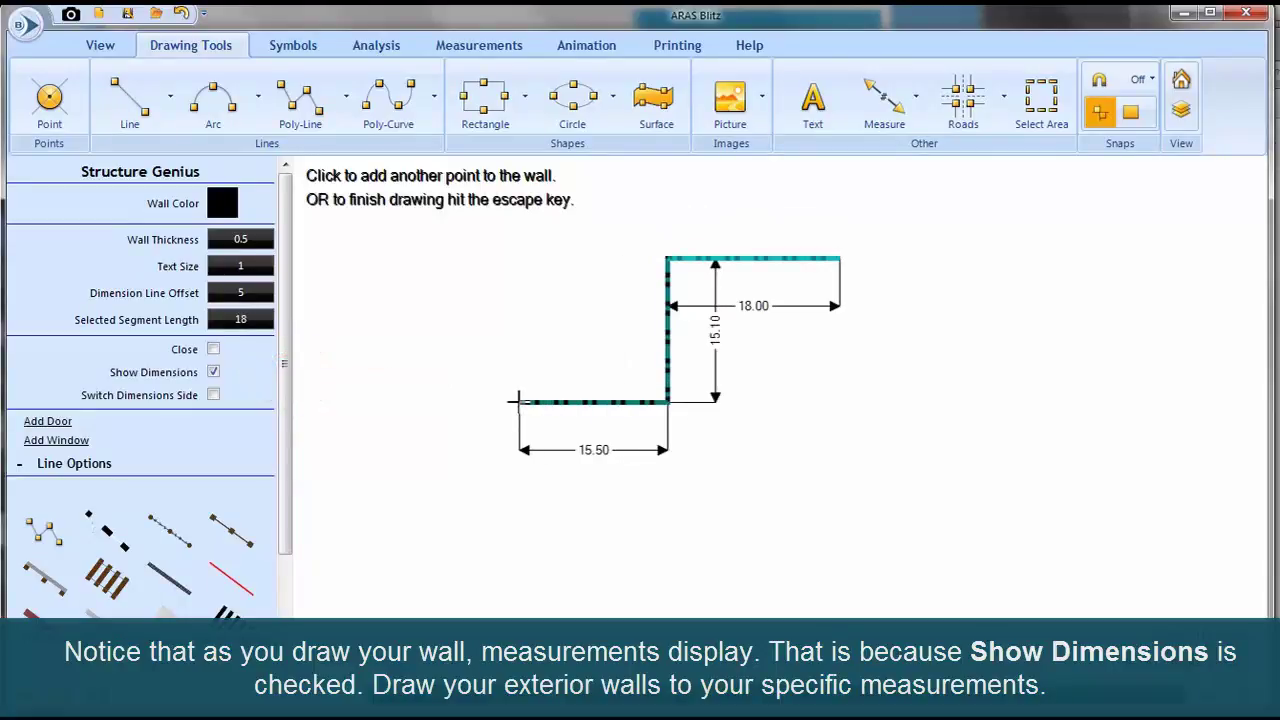
click(489, 401)
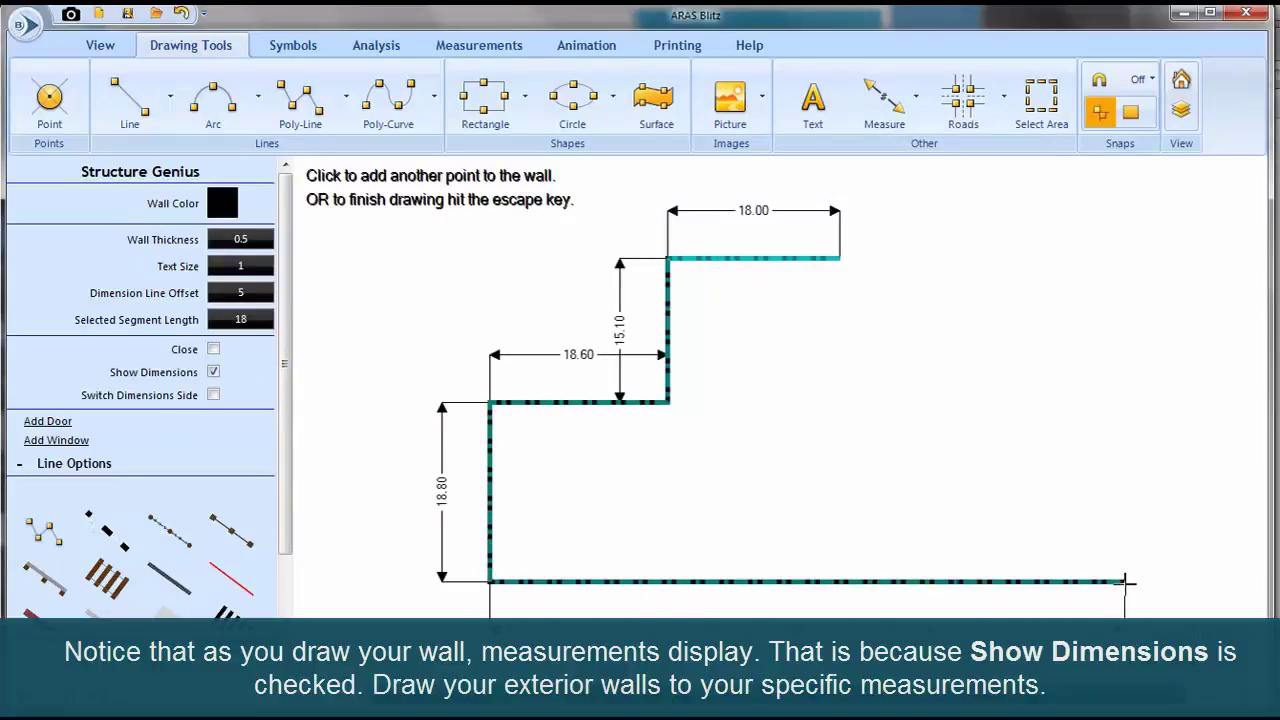
click(1127, 581)
click(1128, 412)
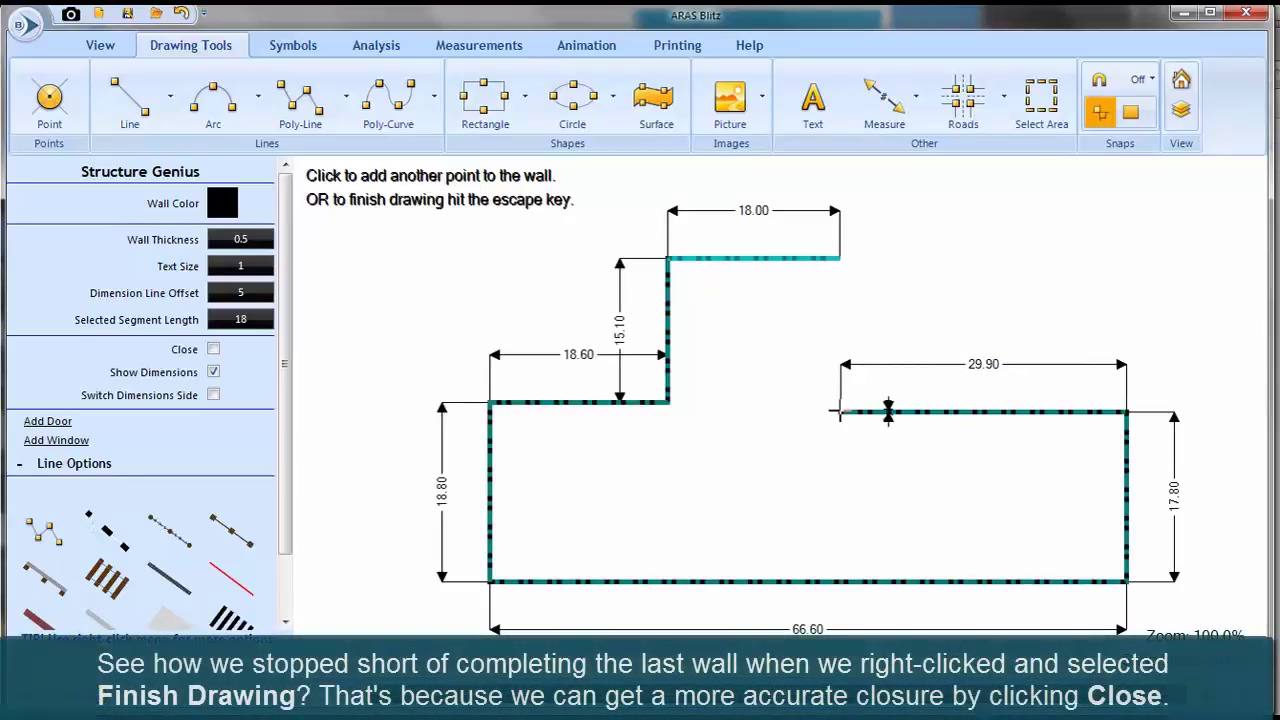
right_click(841, 412)
click(863, 430)
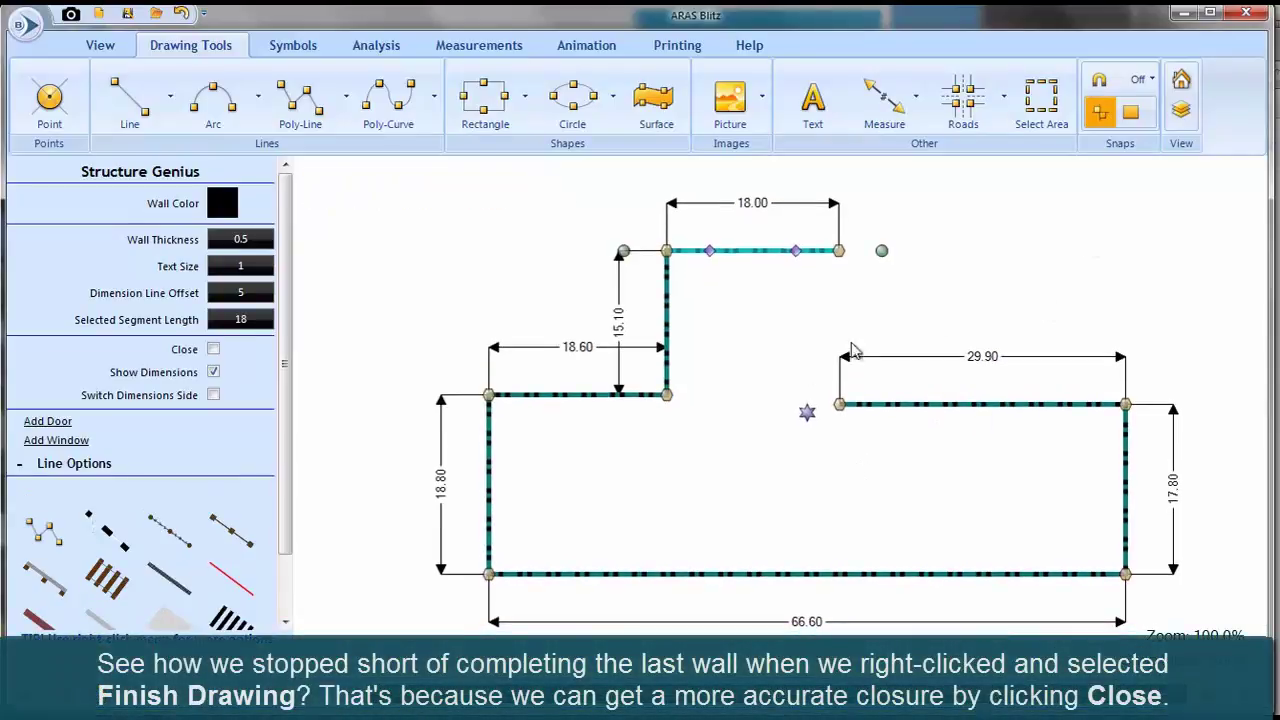
click(213, 349)
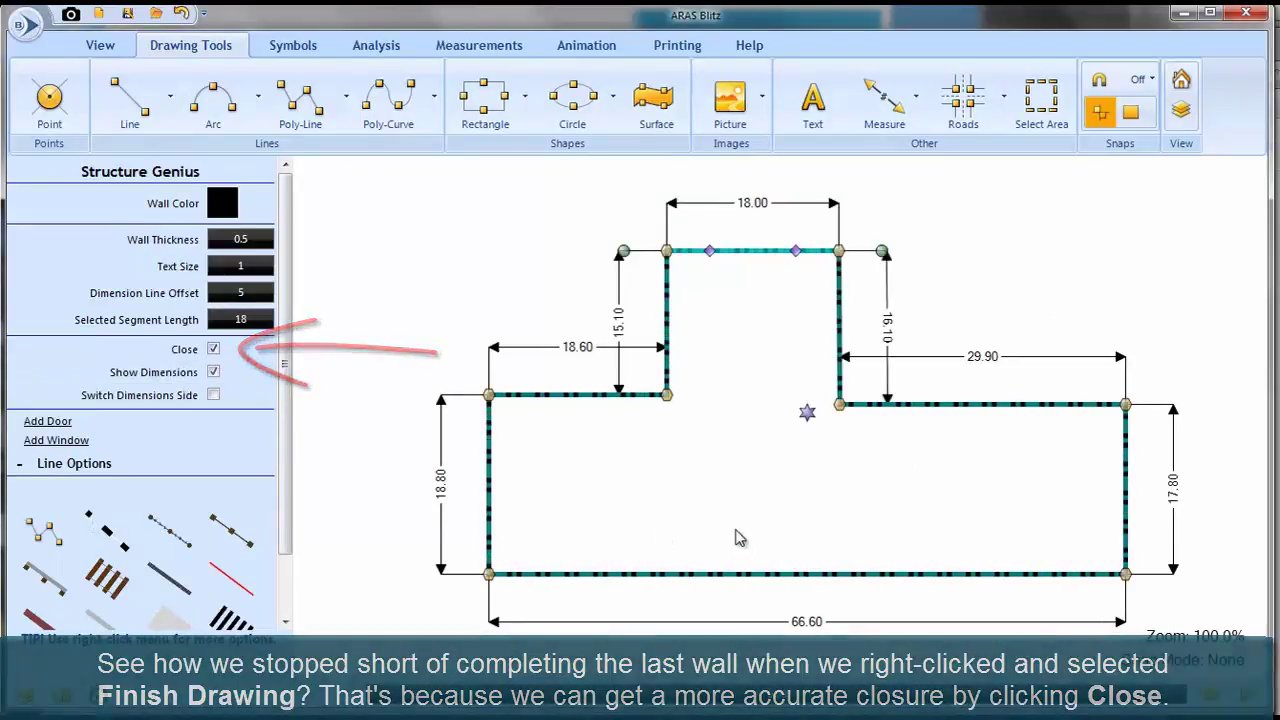
Step: Draw an interior wall about 18.8 long from the left inner corner straight down to the bottom exterior wall
key(space)
click(667, 396)
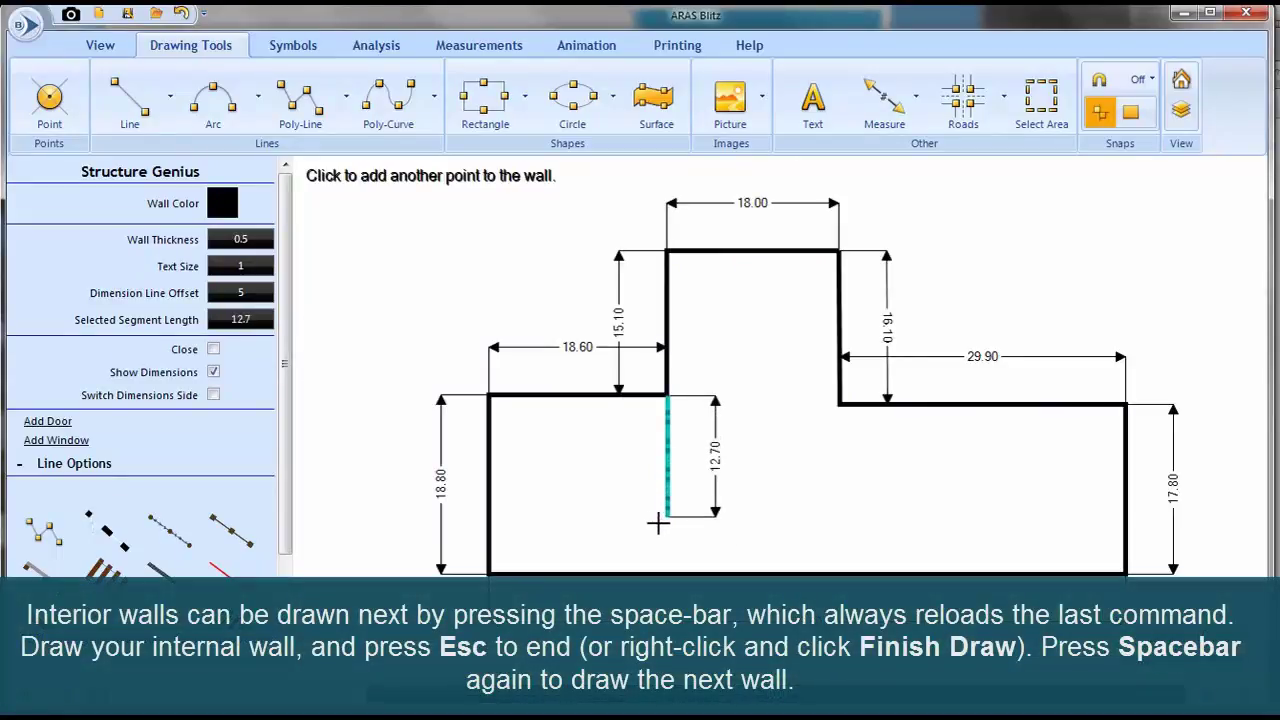
key(space)
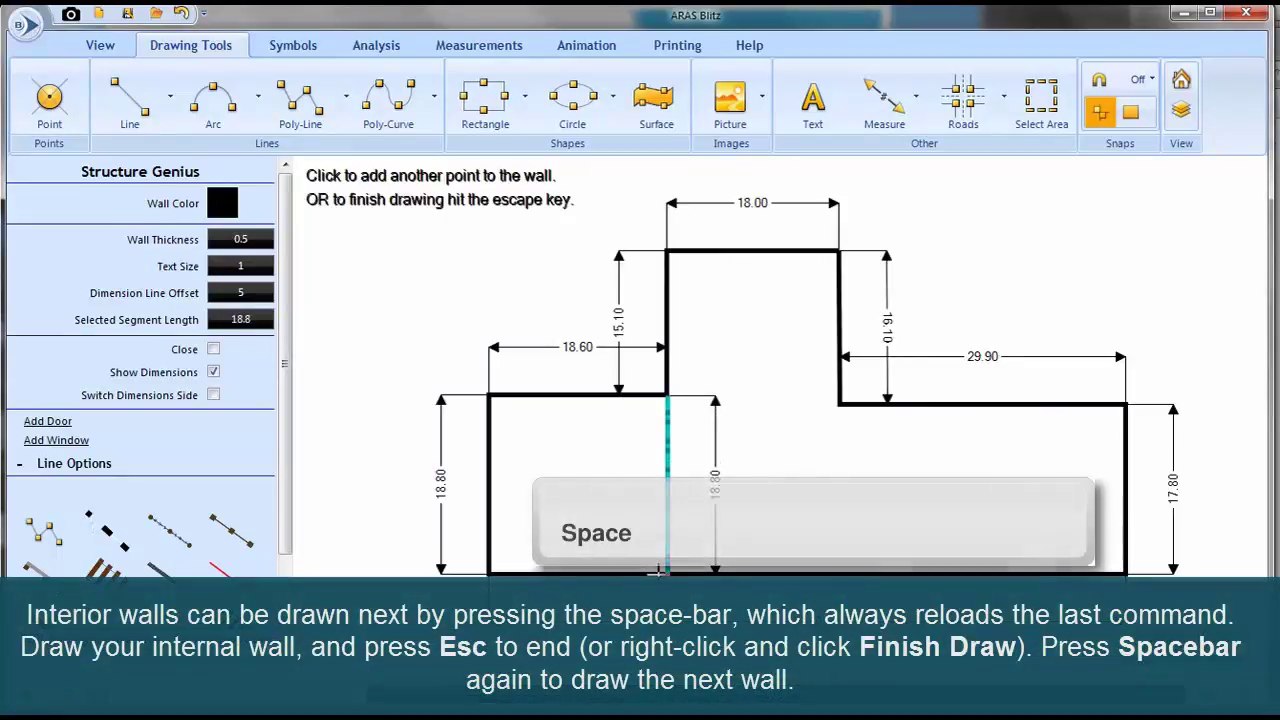
click(659, 572)
key(Escape)
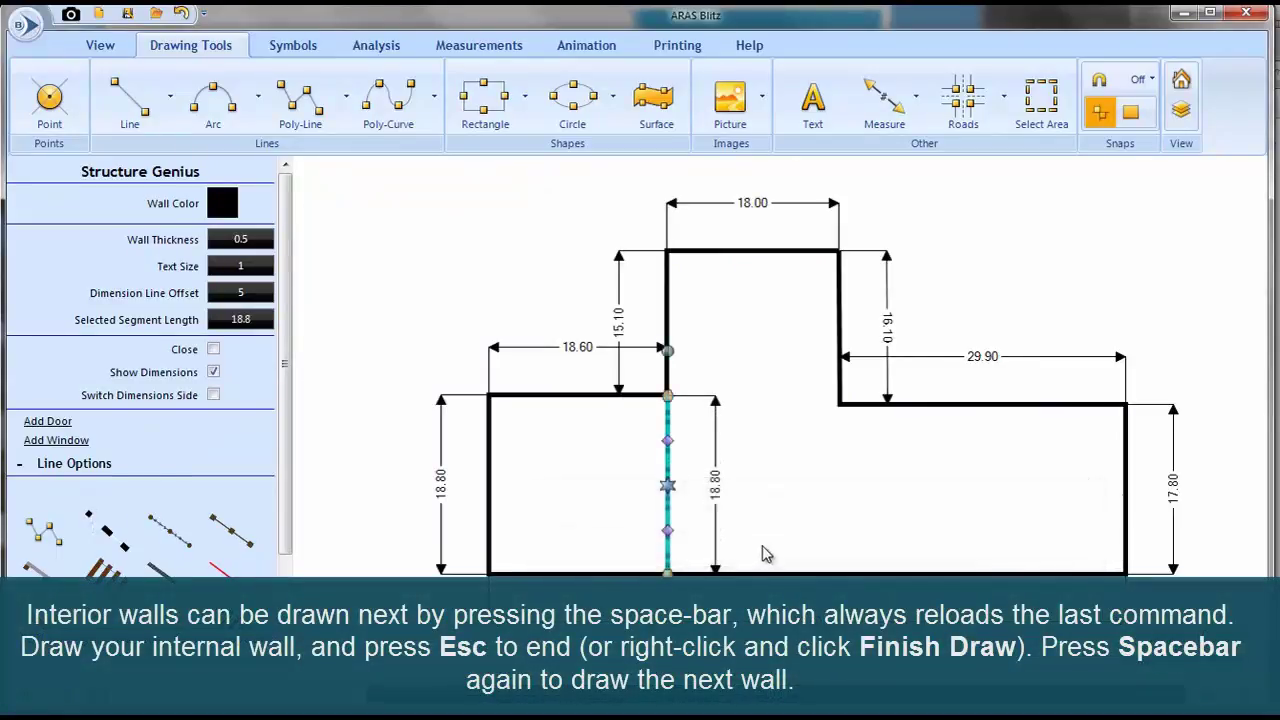
Step: Draw a second interior wall about 17.6 long from the right inner corner down to the bottom exterior wall
key(space)
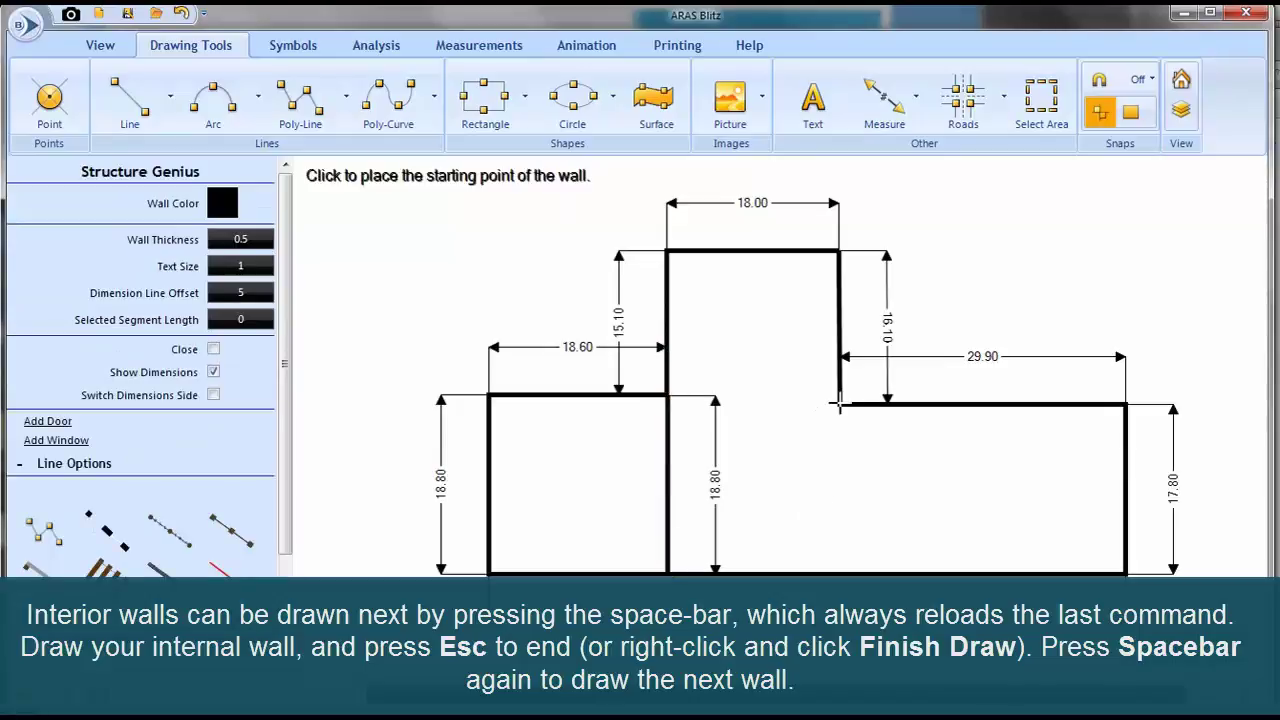
click(839, 404)
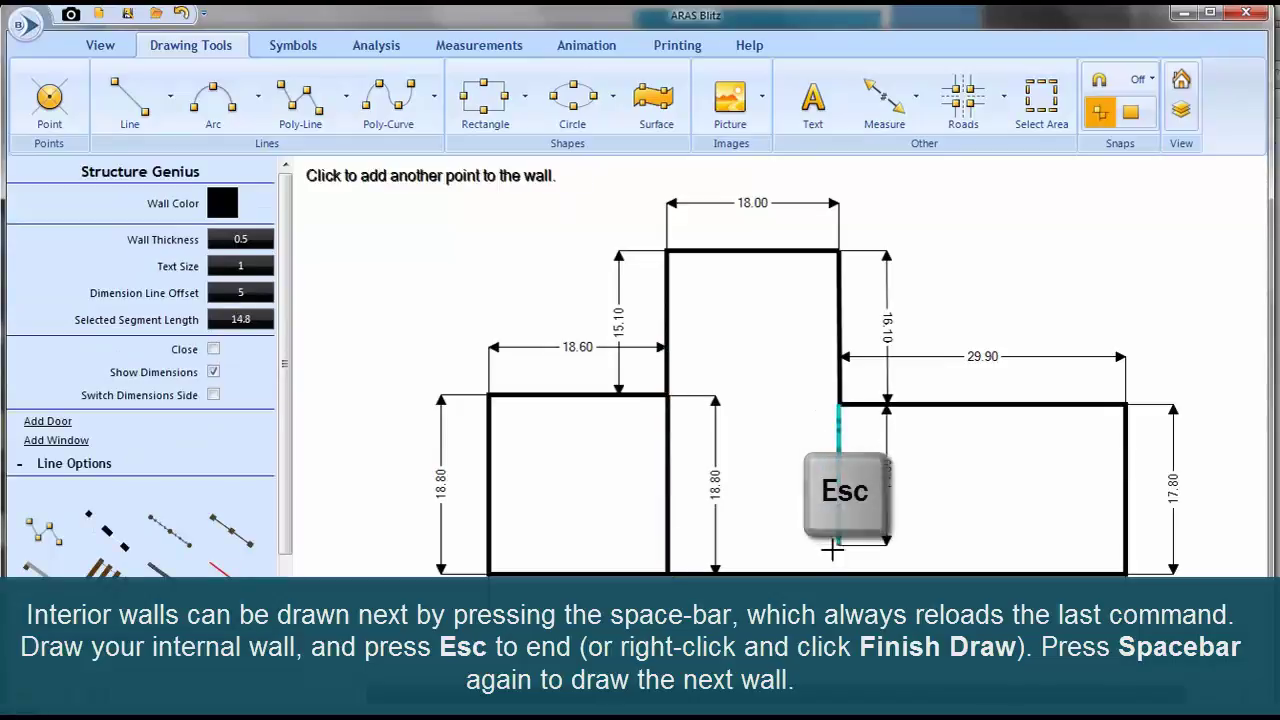
click(837, 572)
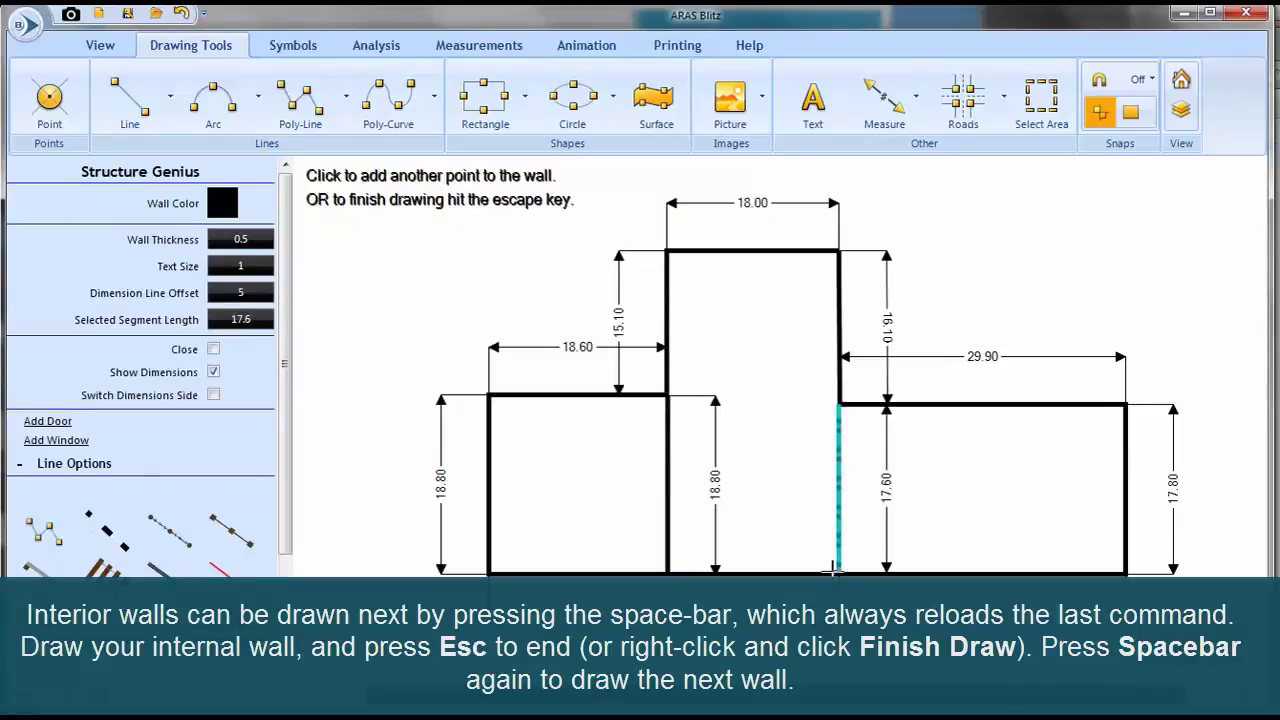
key(Escape)
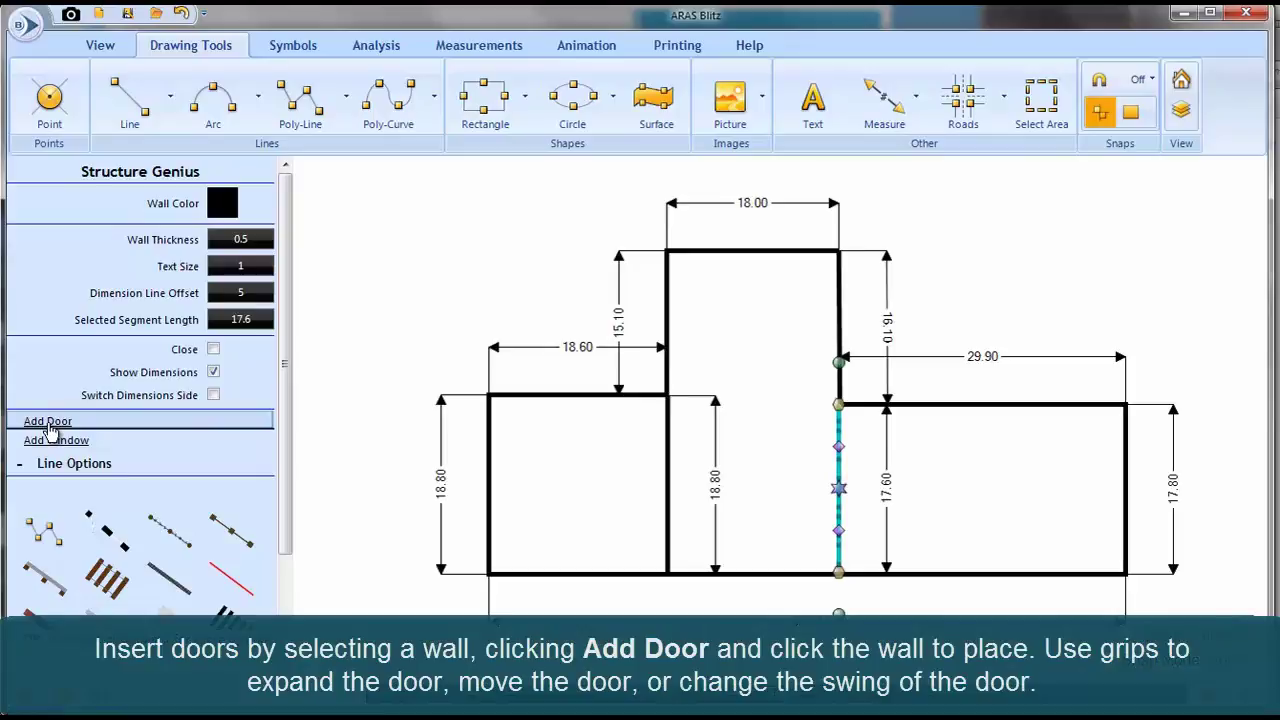
Step: Add a door to each interior wall, shifting the right-hand one slightly up and swinging it into the middle room
click(47, 422)
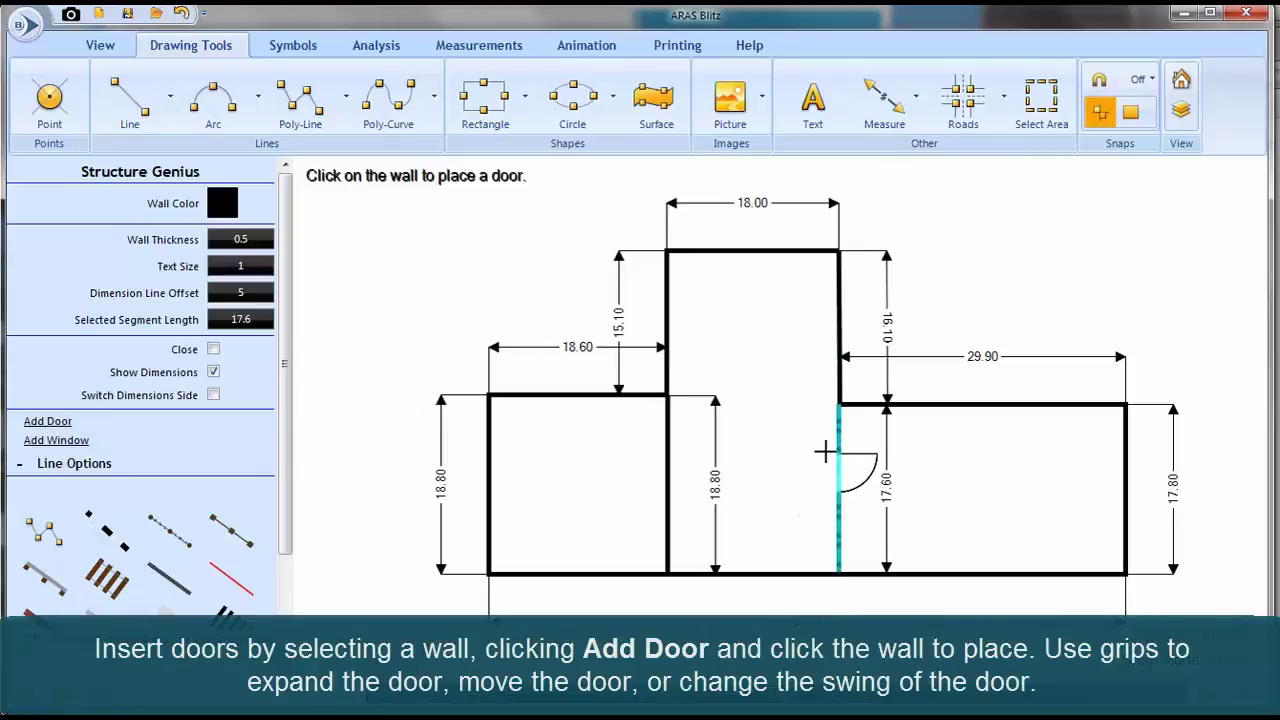
click(824, 452)
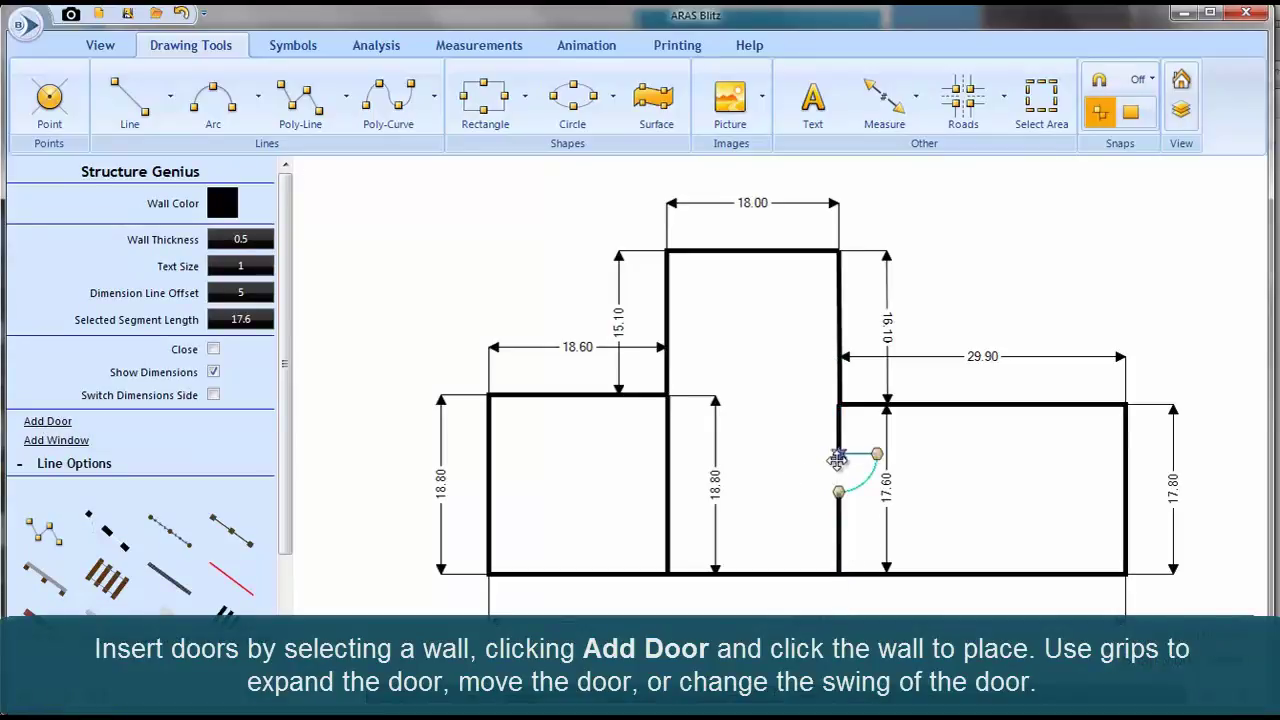
mouse_move(839, 457)
mouse_down()
mouse_move(840, 430)
mouse_move(839, 450)
mouse_up()
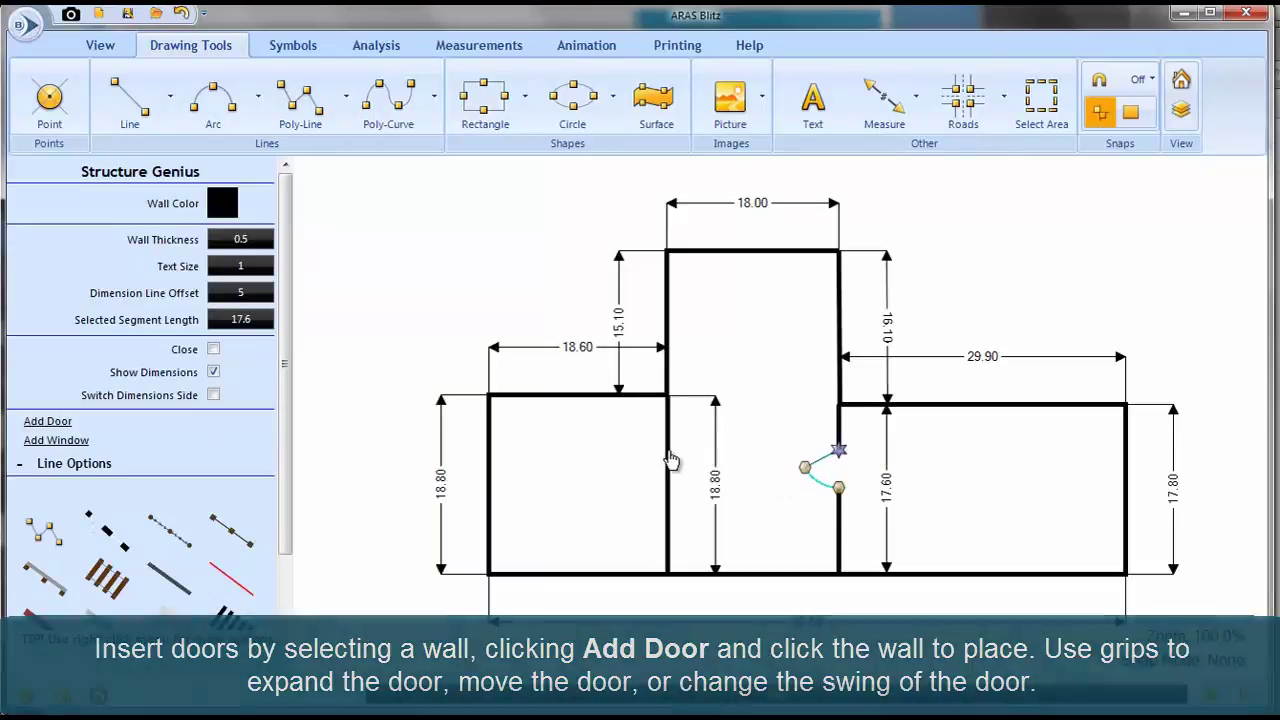
click(668, 457)
click(47, 421)
click(668, 450)
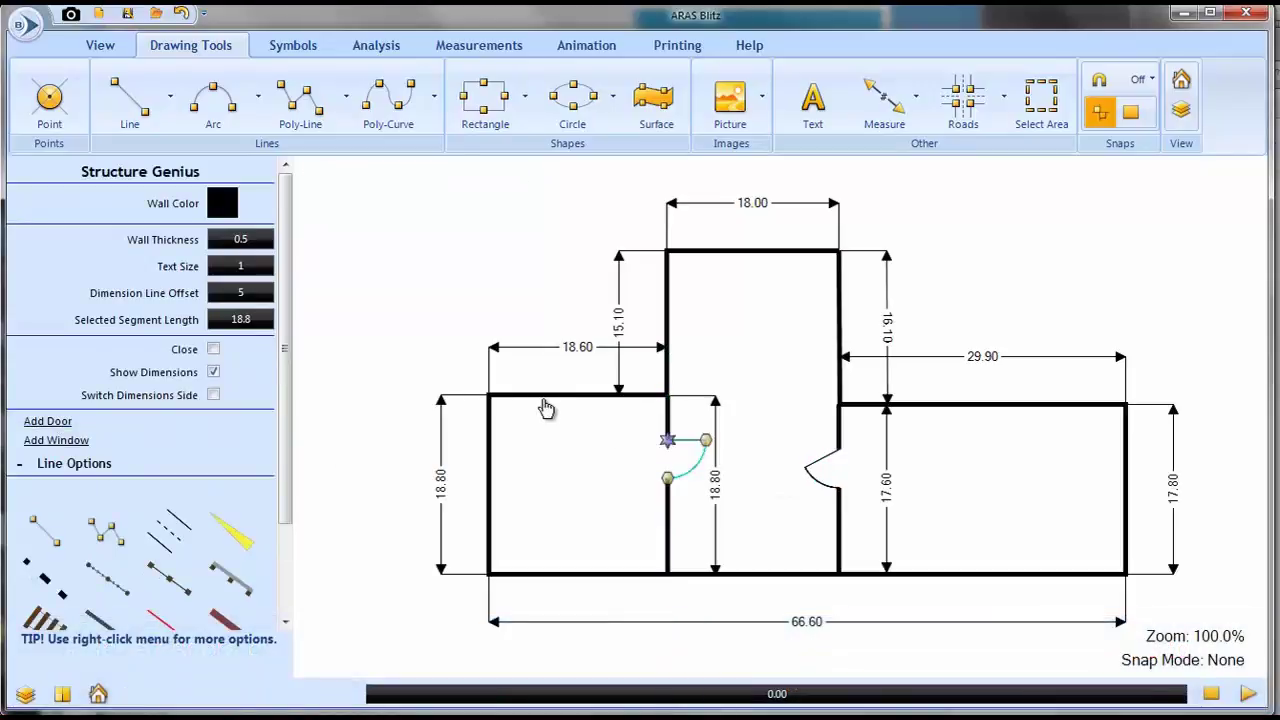
Step: Add a door to the left room's upper exterior wall and swing it partly open toward the outside
click(546, 397)
click(47, 421)
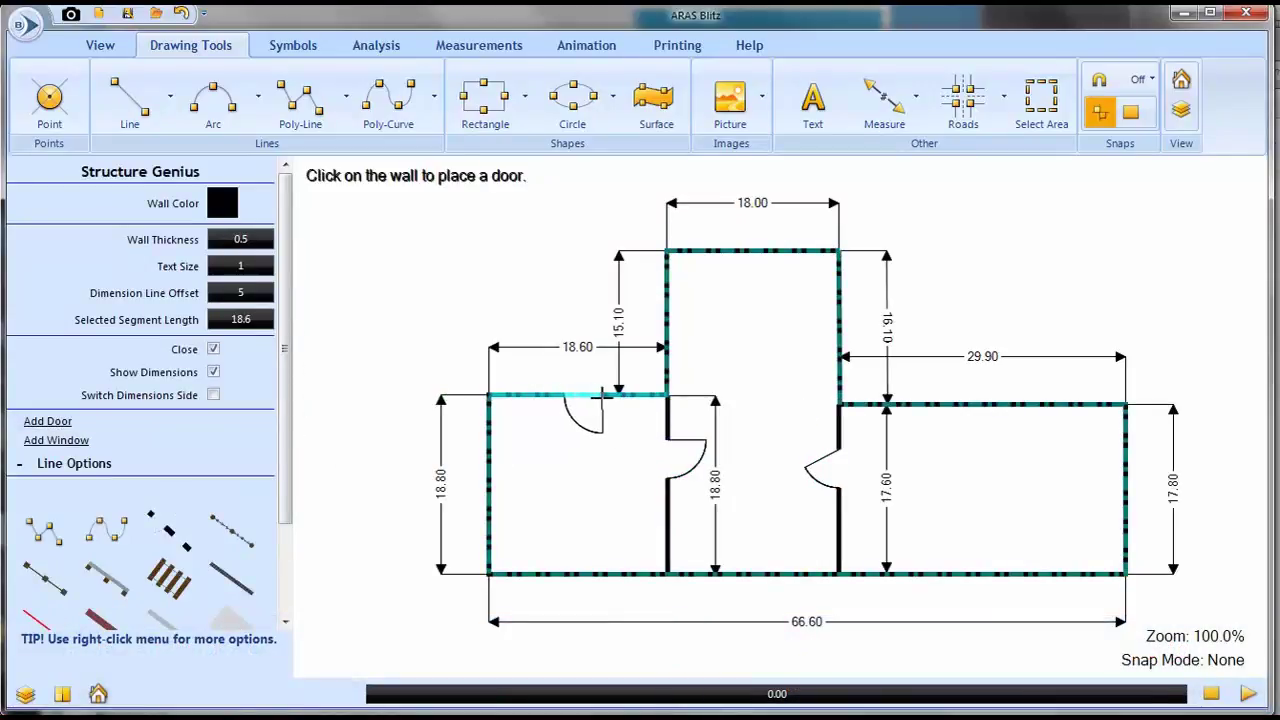
click(599, 430)
drag(602, 433, 581, 363)
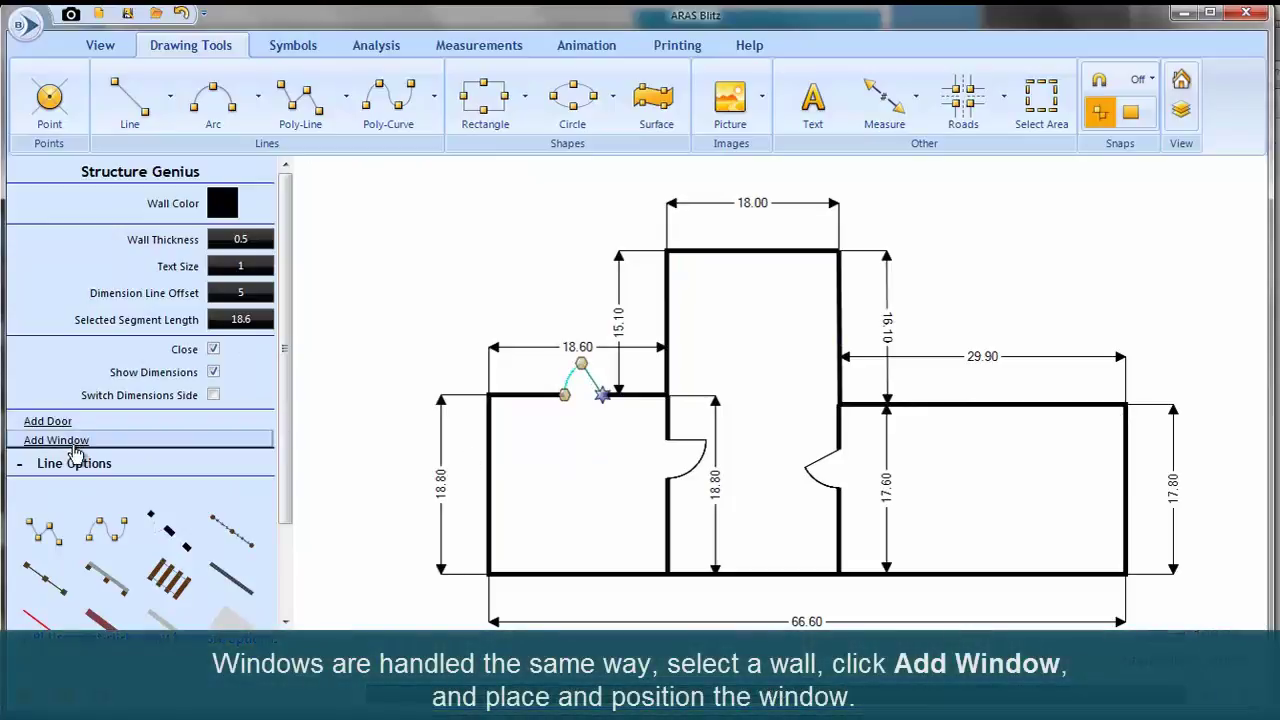
Step: Place a shortened window midway along the left room's outer side wall and another window in its bottom wall
click(75, 446)
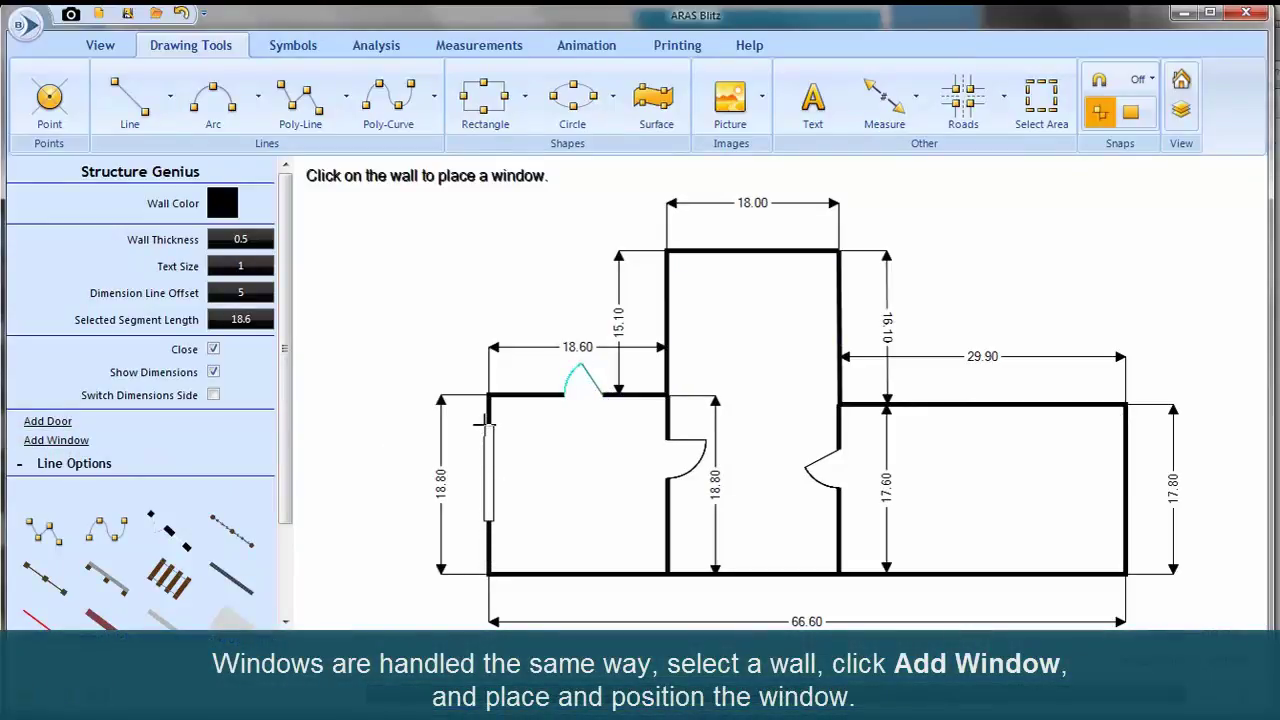
click(485, 425)
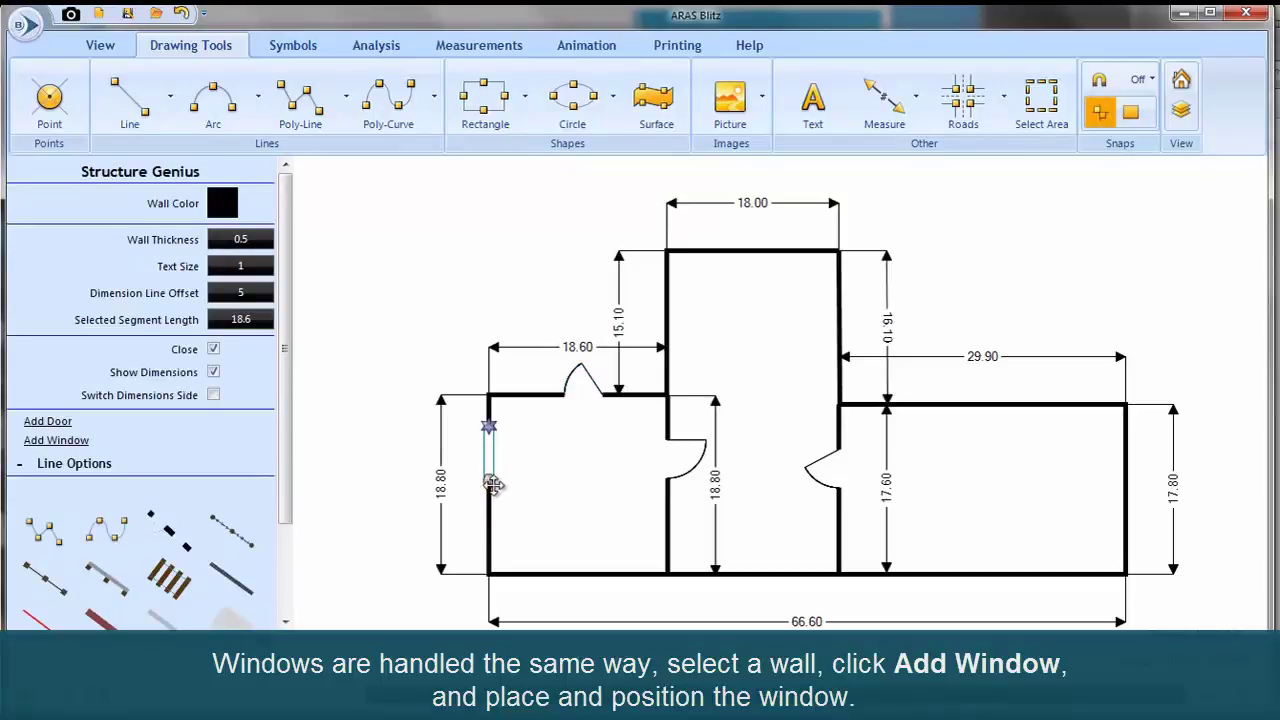
drag(489, 427, 489, 449)
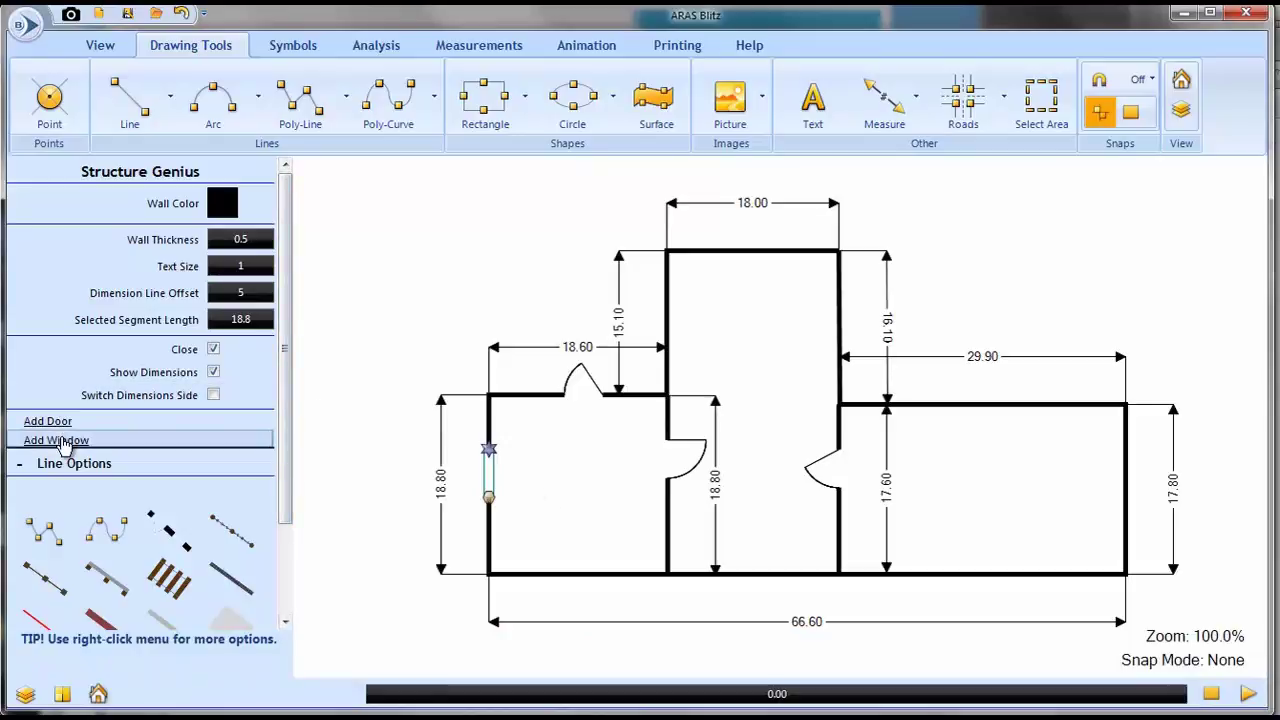
click(62, 444)
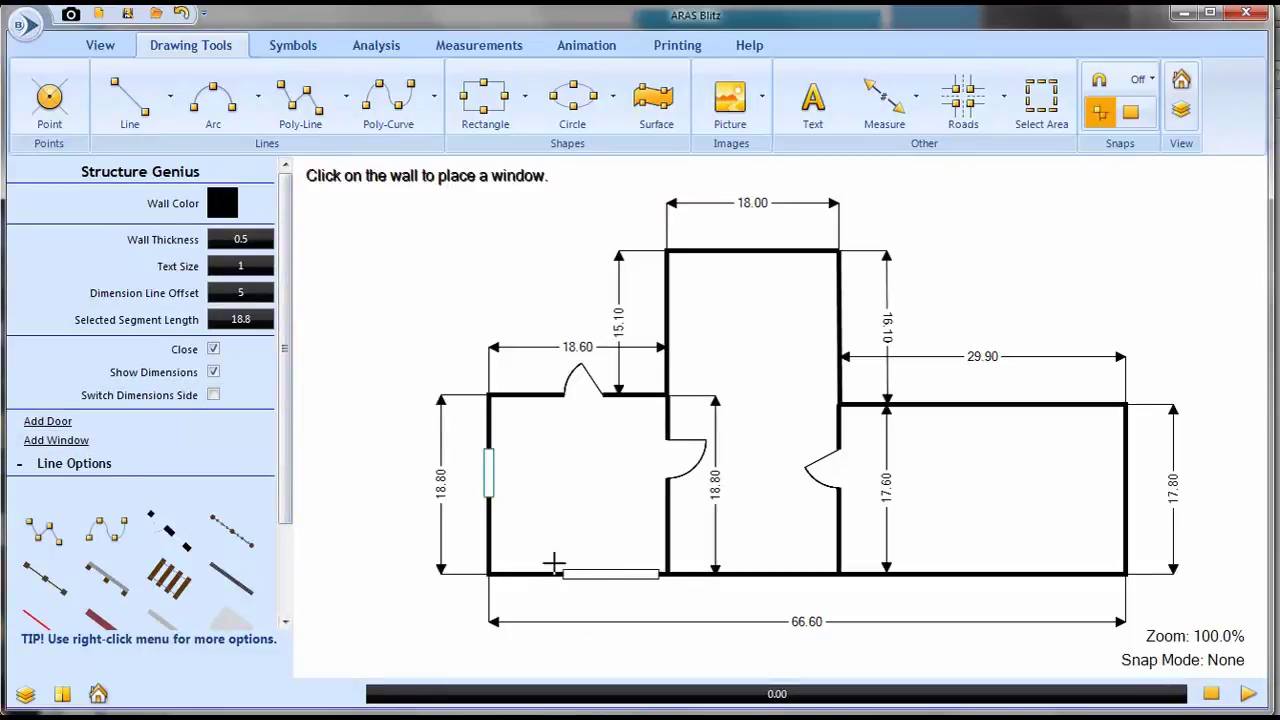
click(550, 563)
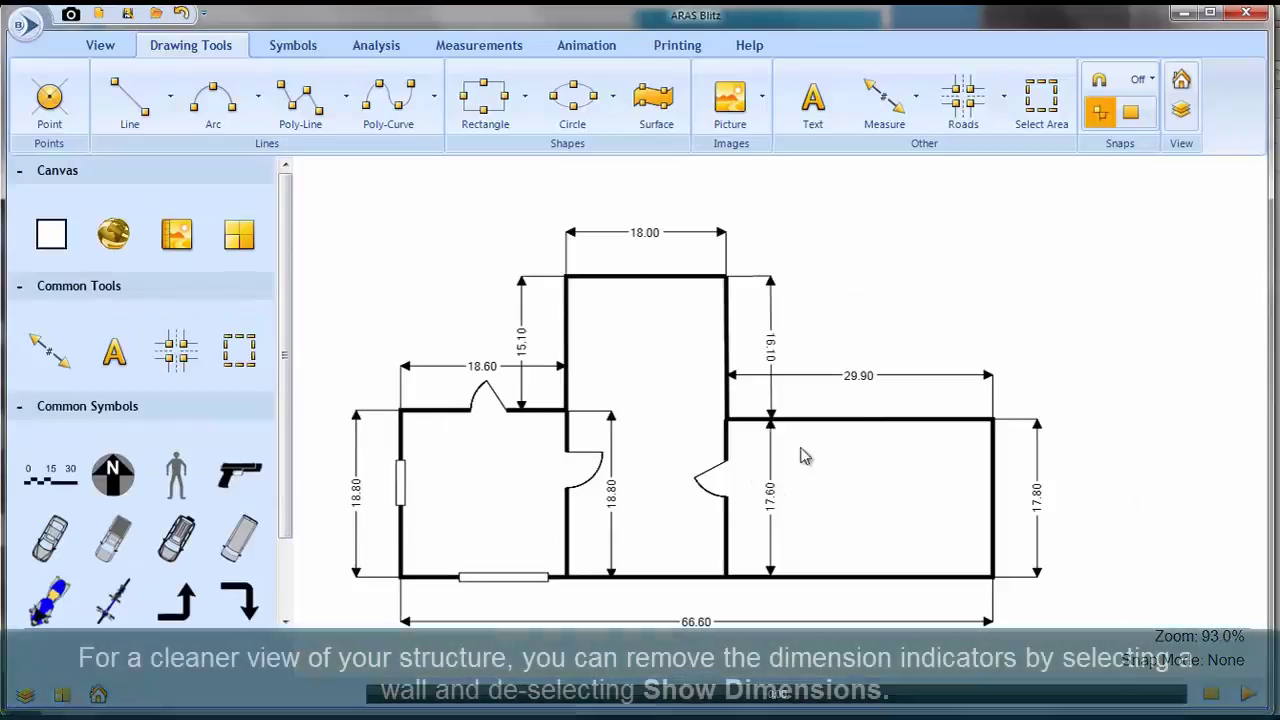
Step: Turn off Show Dimensions for the exterior outline and both interior walls
click(855, 428)
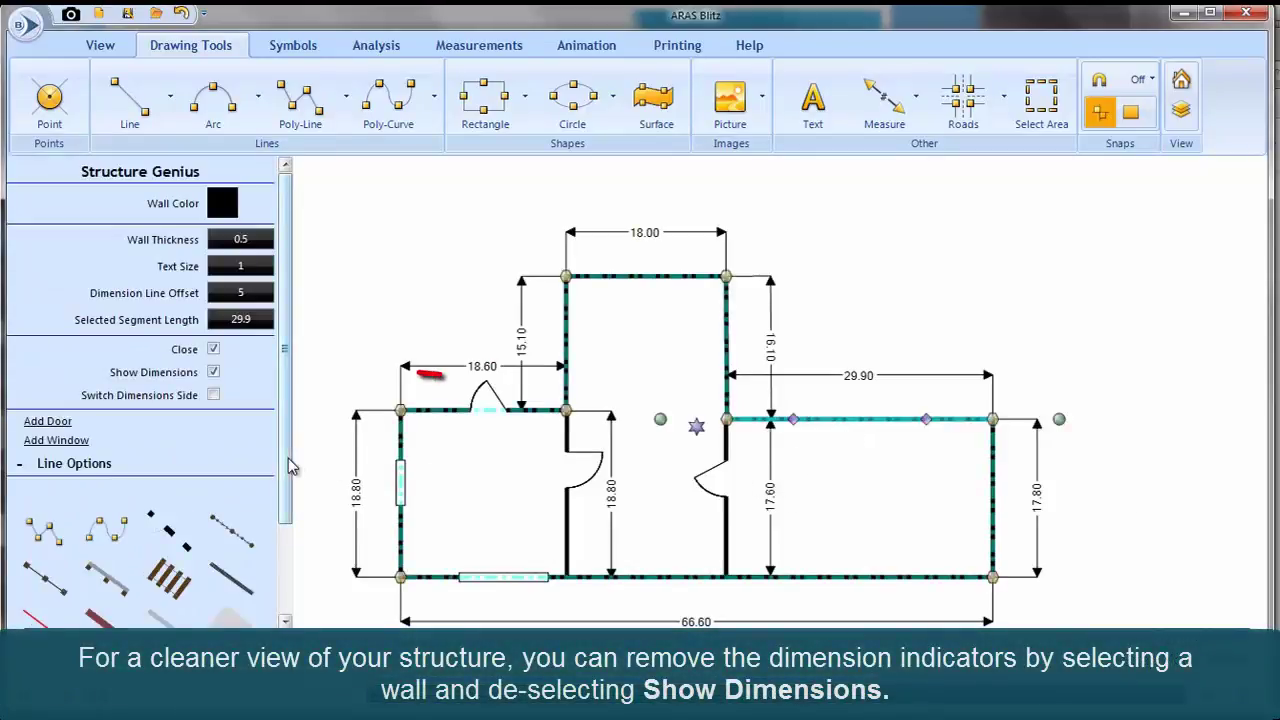
click(213, 371)
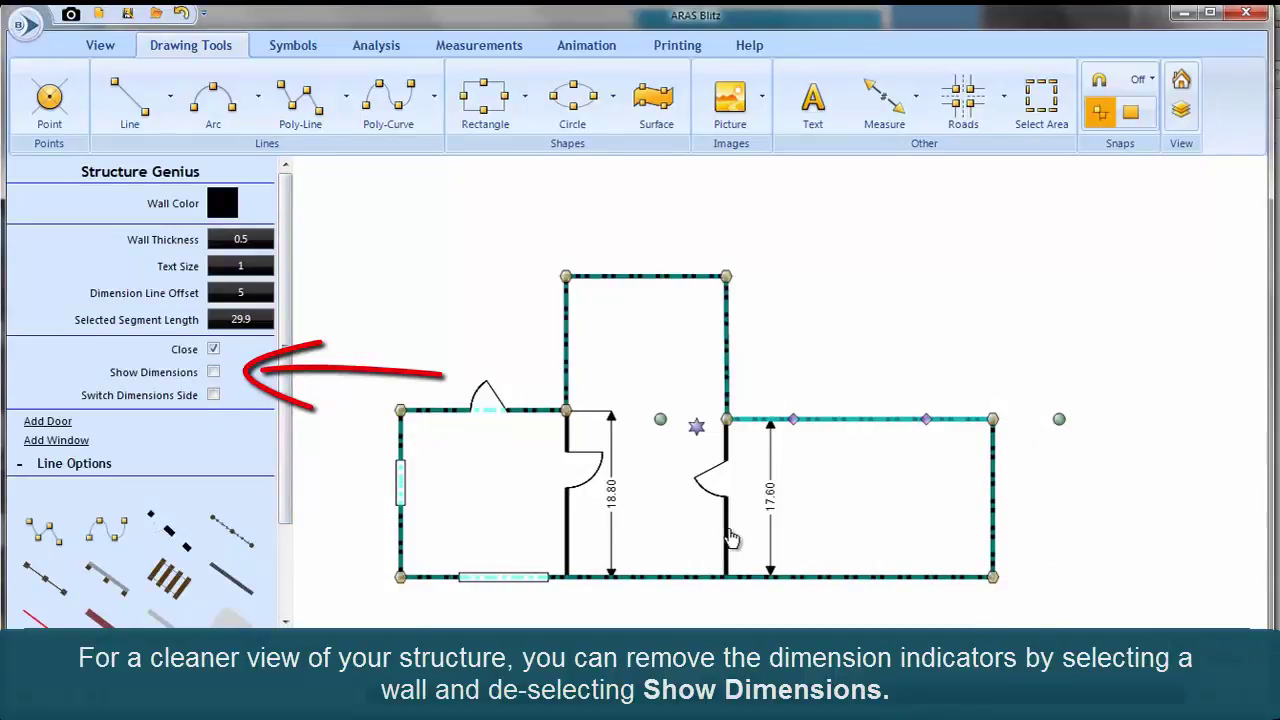
click(727, 538)
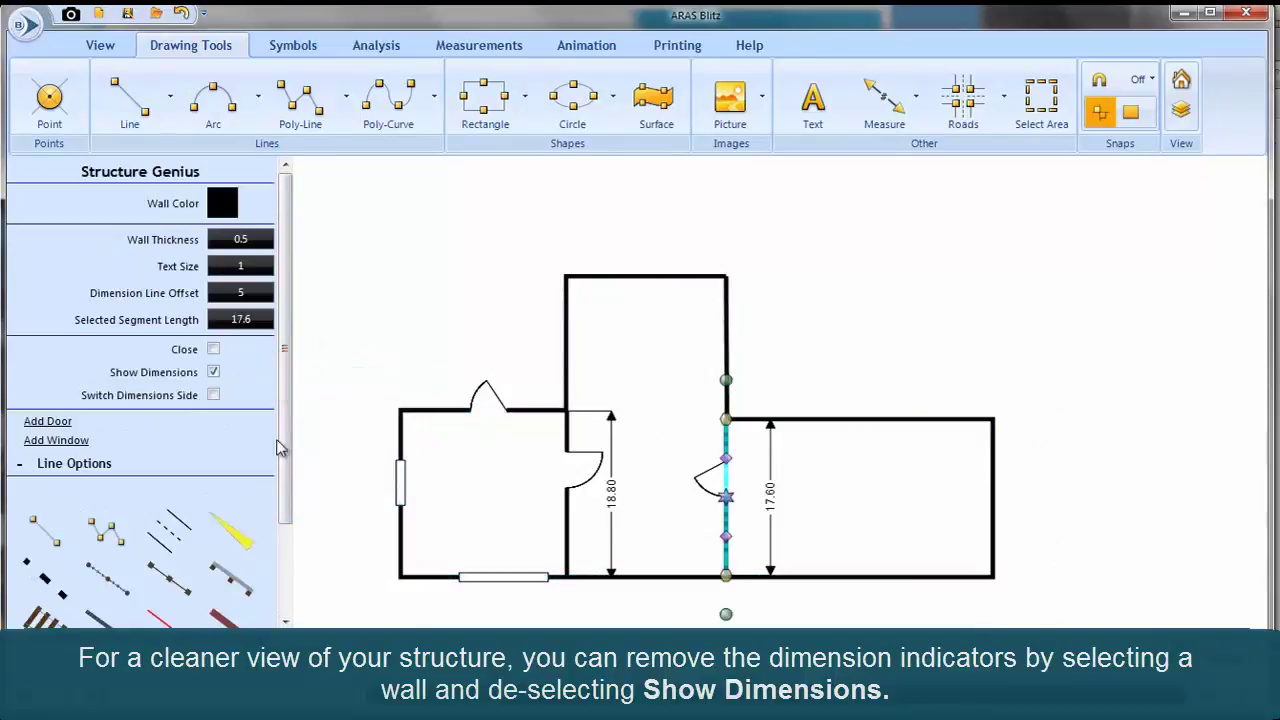
click(213, 371)
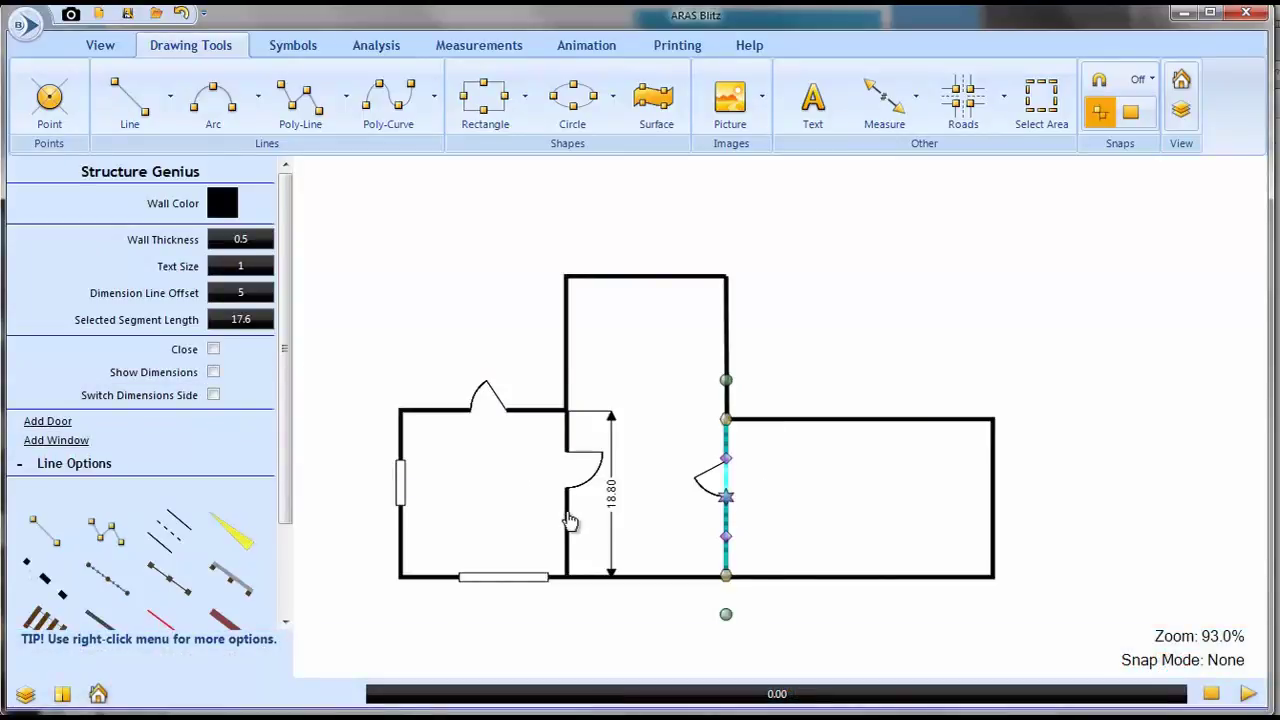
click(568, 528)
click(866, 560)
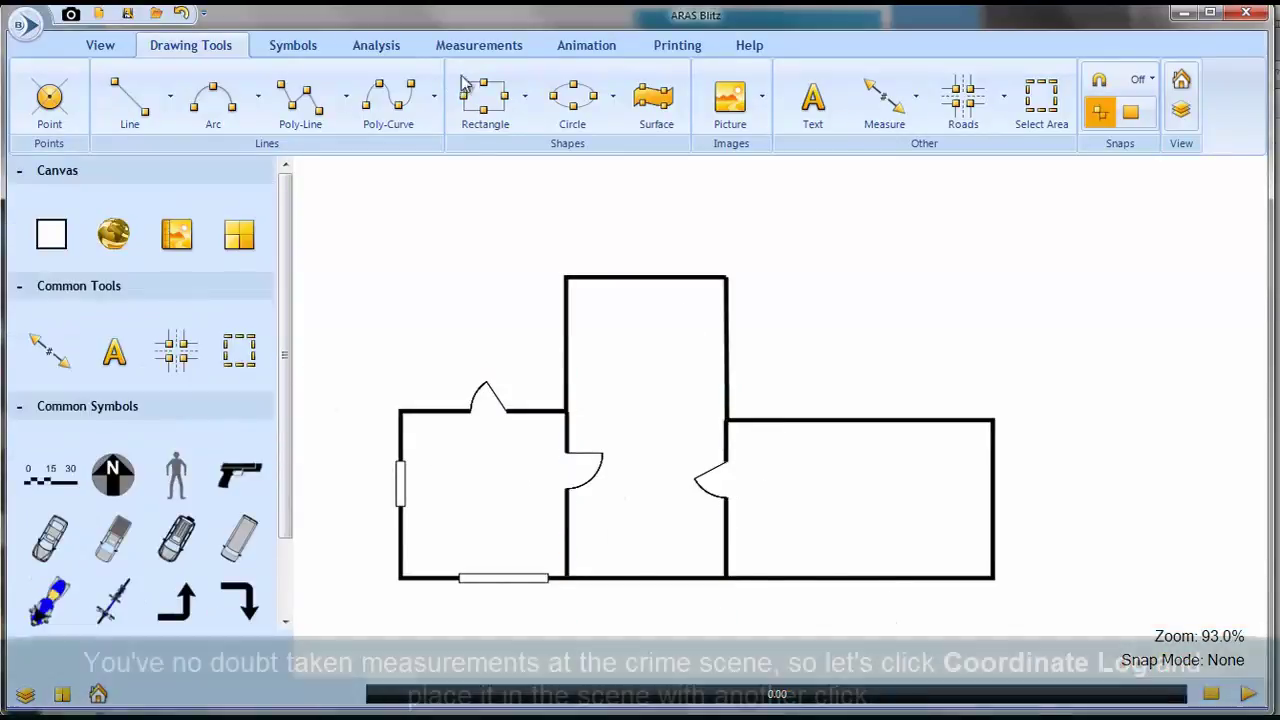
Step: Create a Coordinate Log with its origin at the bottom-left corner of the right-hand room
click(479, 47)
click(278, 118)
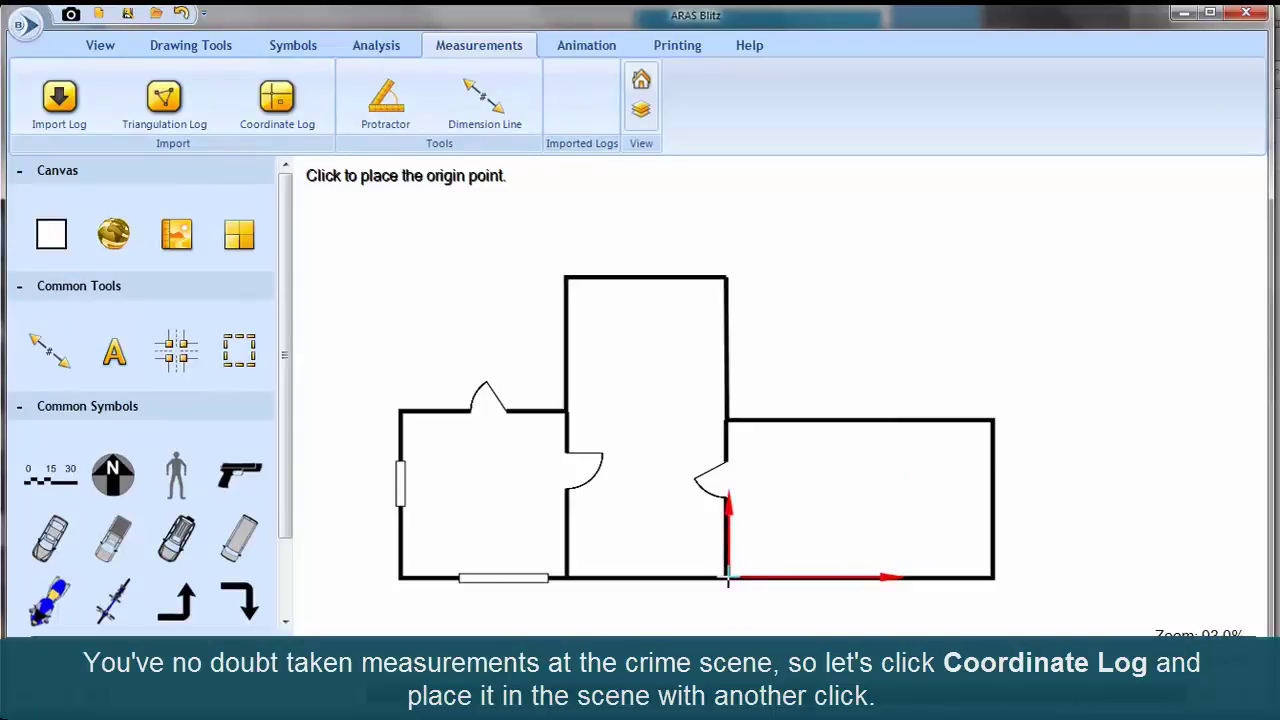
click(728, 577)
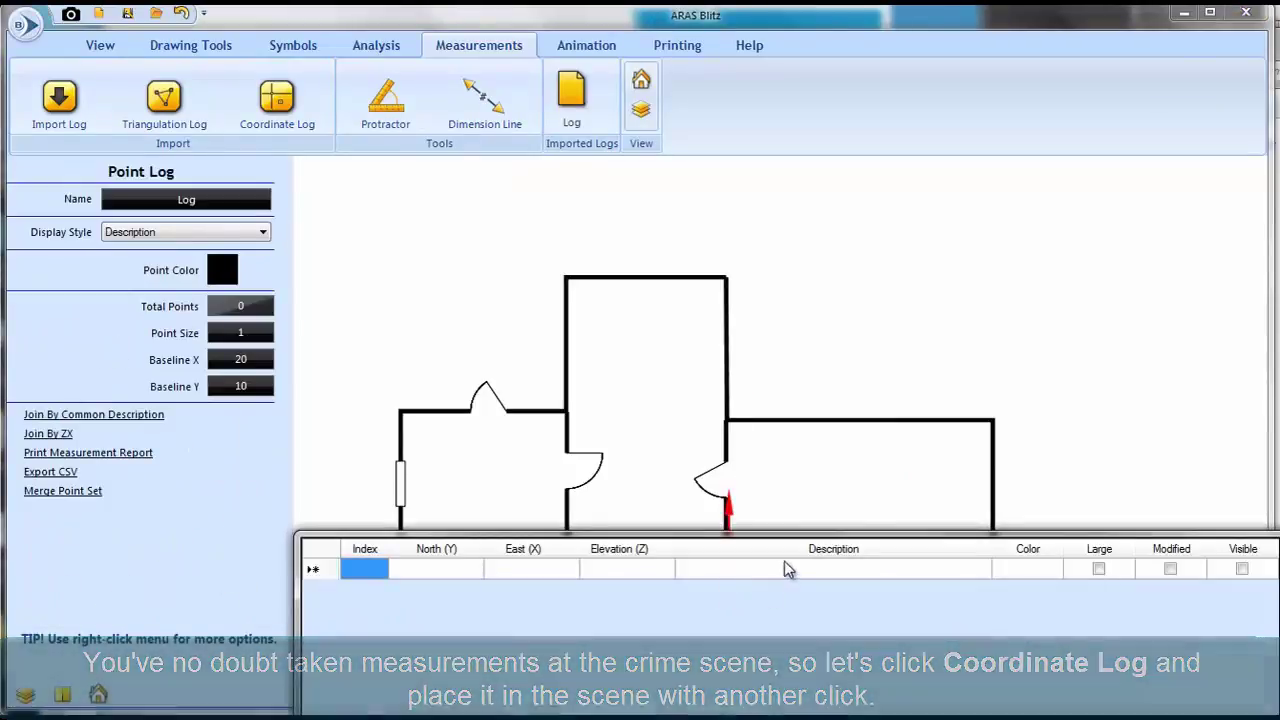
Step: Enter the first log point at North 12, East 8 with the description "9 mm casing"
drag(857, 556, 761, 80)
click(348, 103)
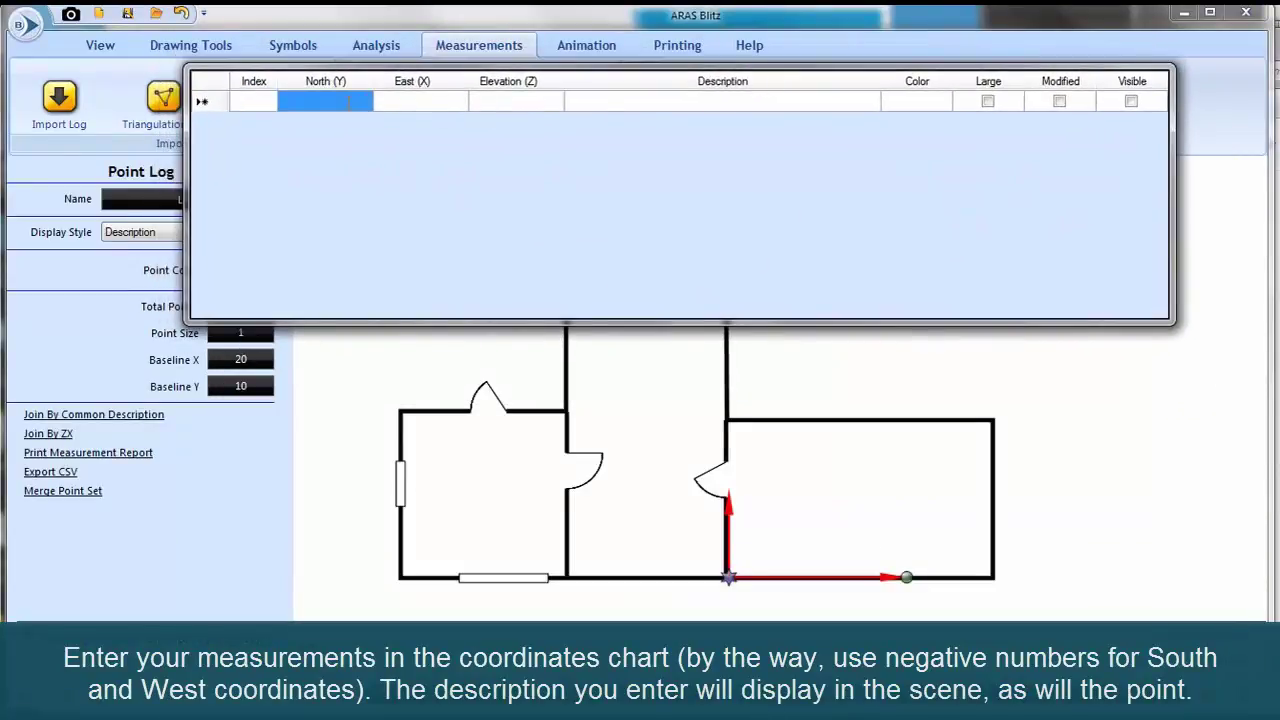
click(348, 102)
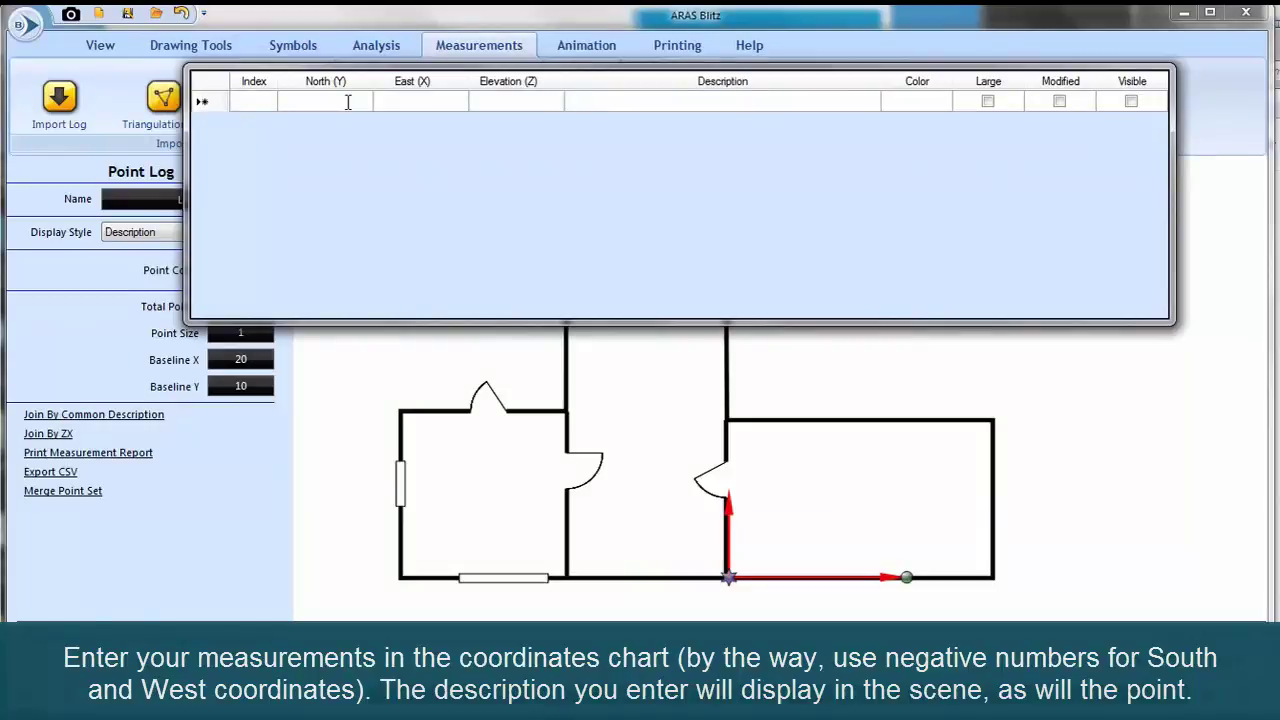
text(12)
click(421, 104)
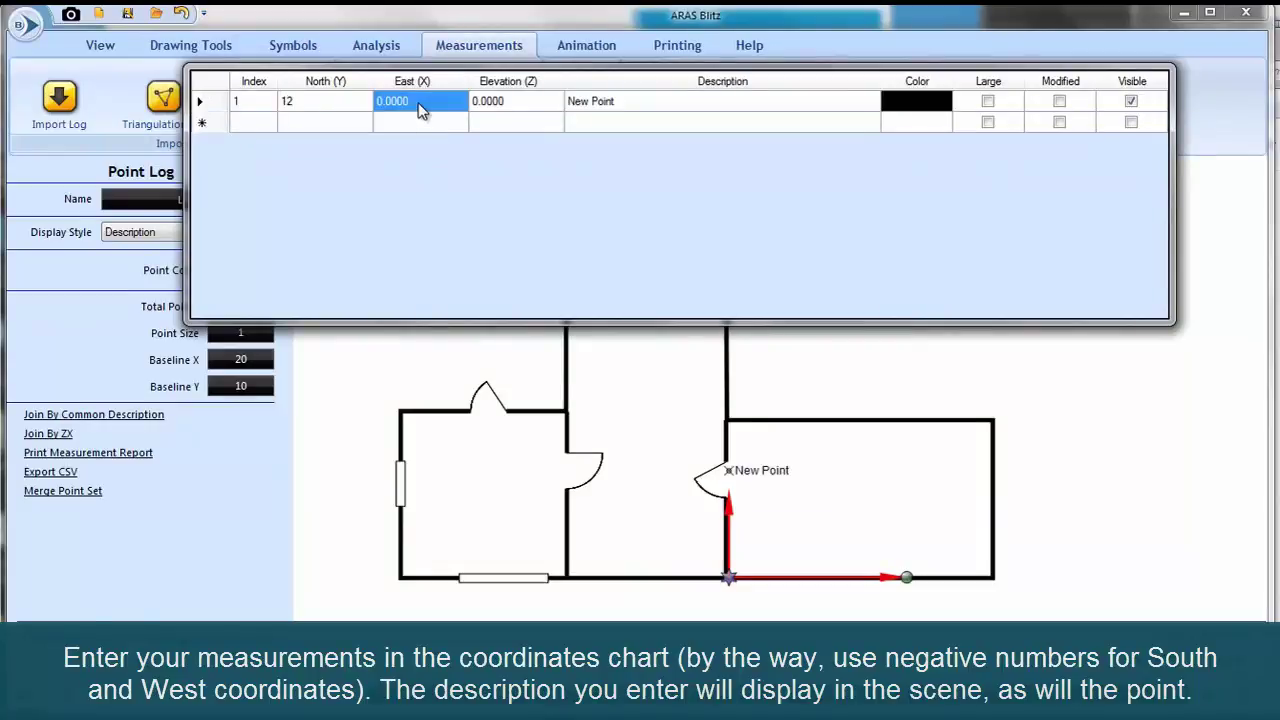
text(8)
click(510, 106)
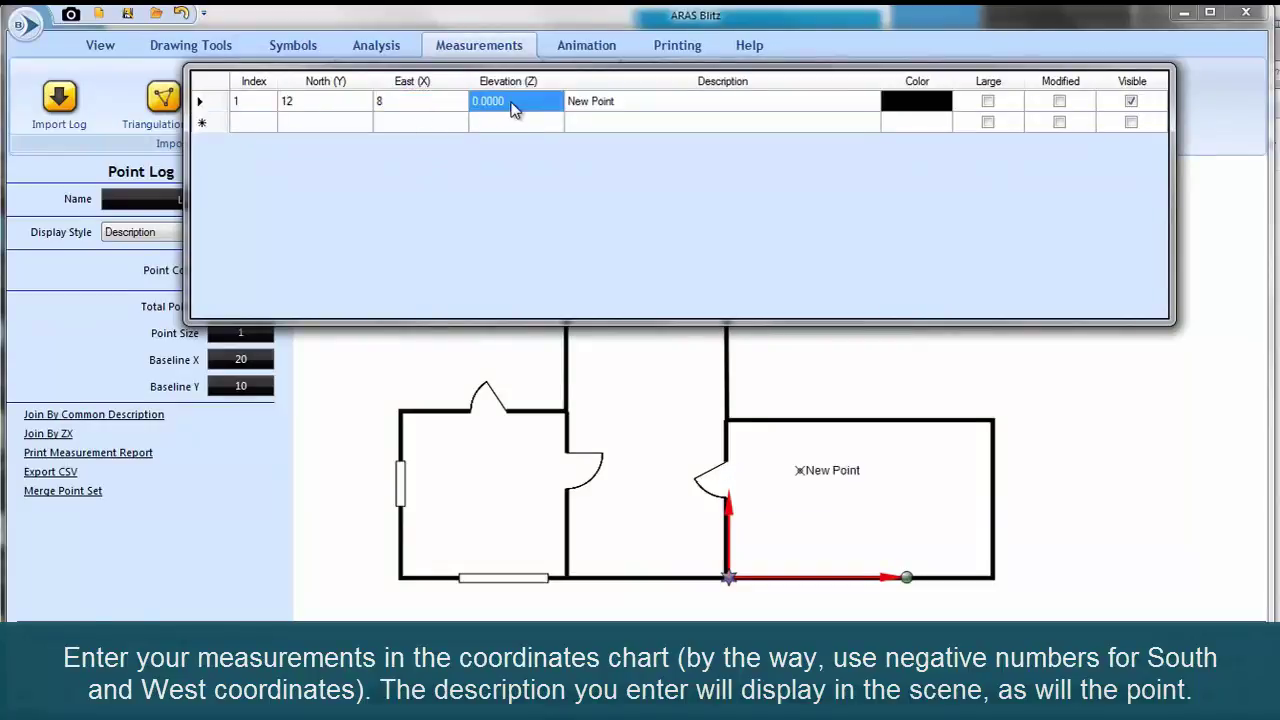
click(613, 114)
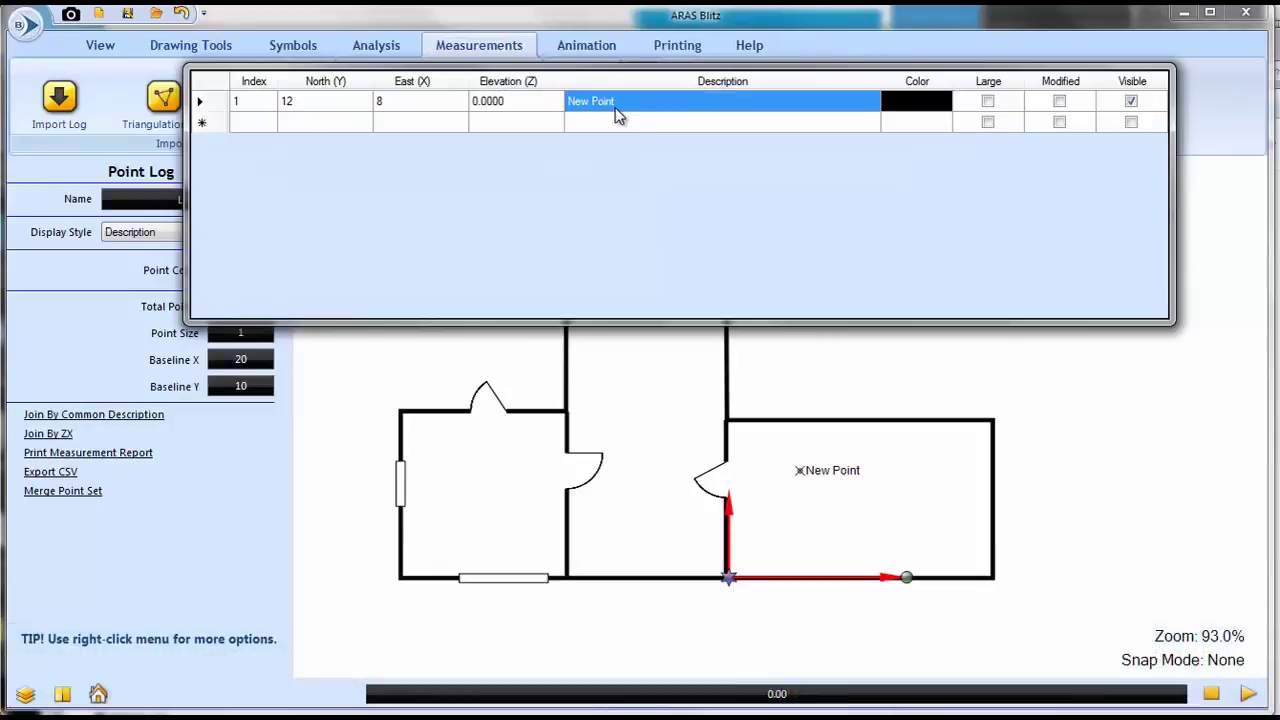
click(616, 114)
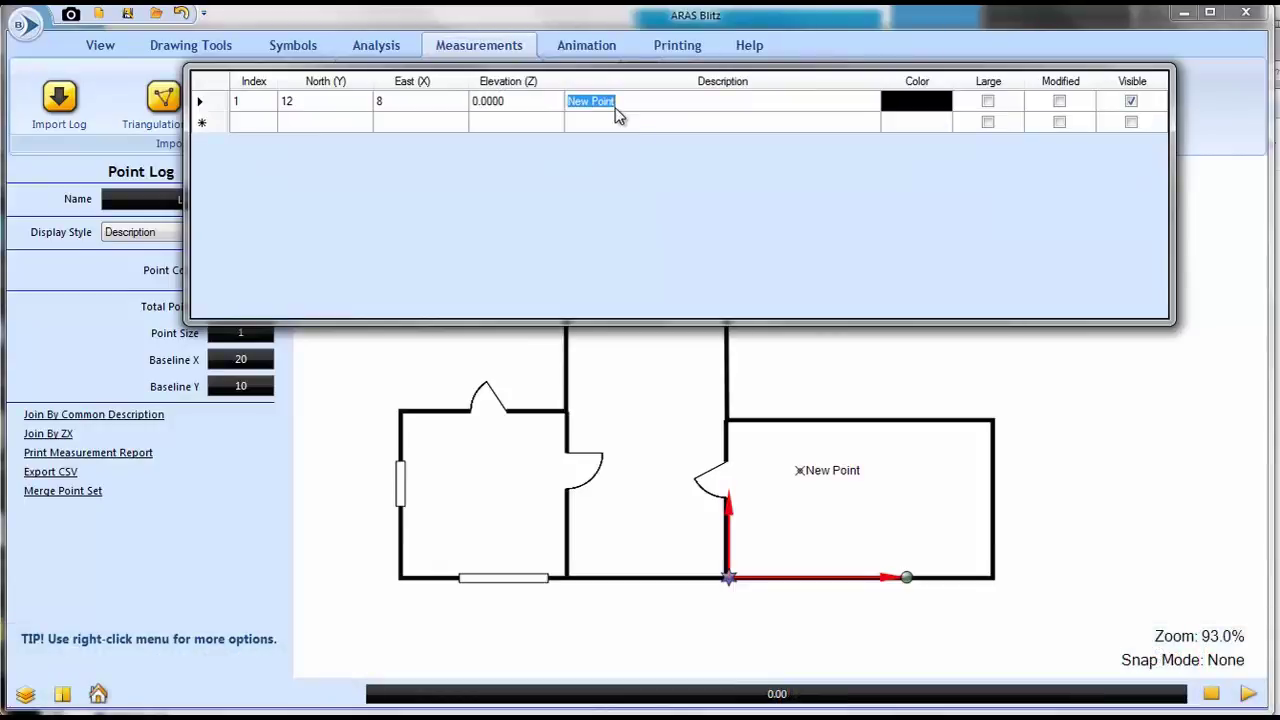
text(9 mm casing)
Step: Enter a second log point at North 11, East 15.45 described as "victim head", and close the log
click(326, 122)
text(11)
click(392, 122)
text(15)
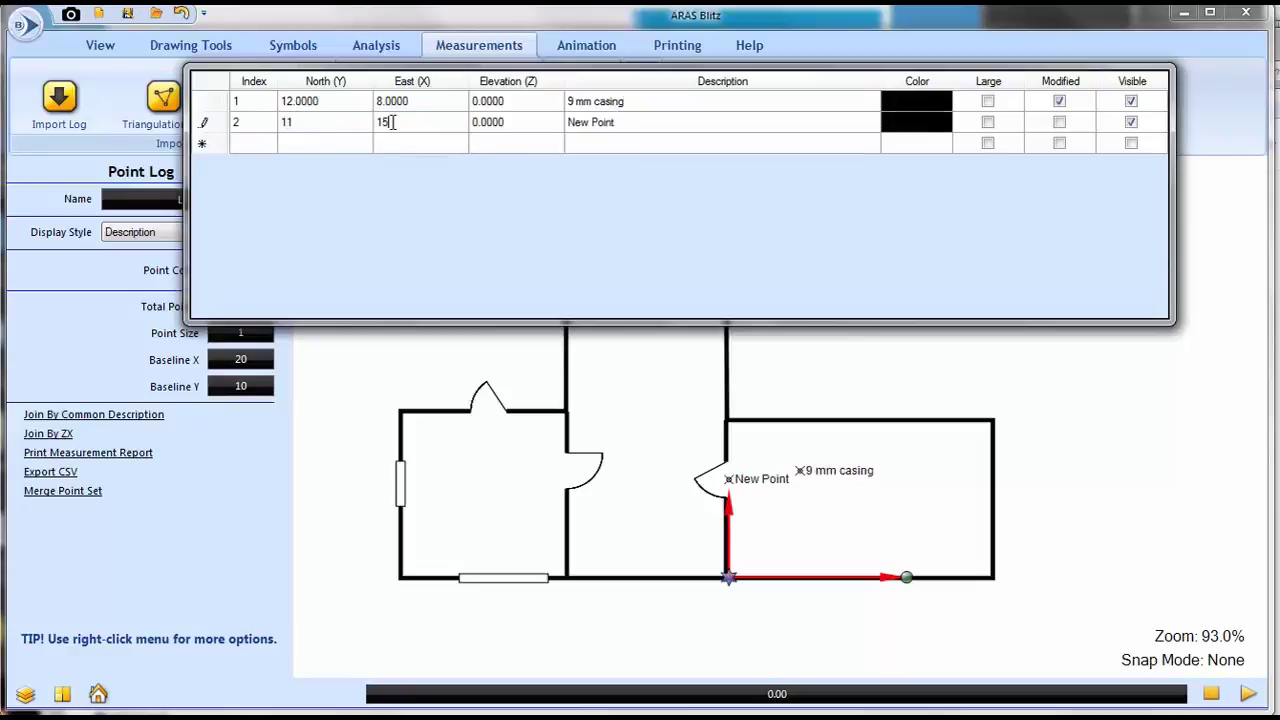
text(.45)
click(608, 124)
click(618, 122)
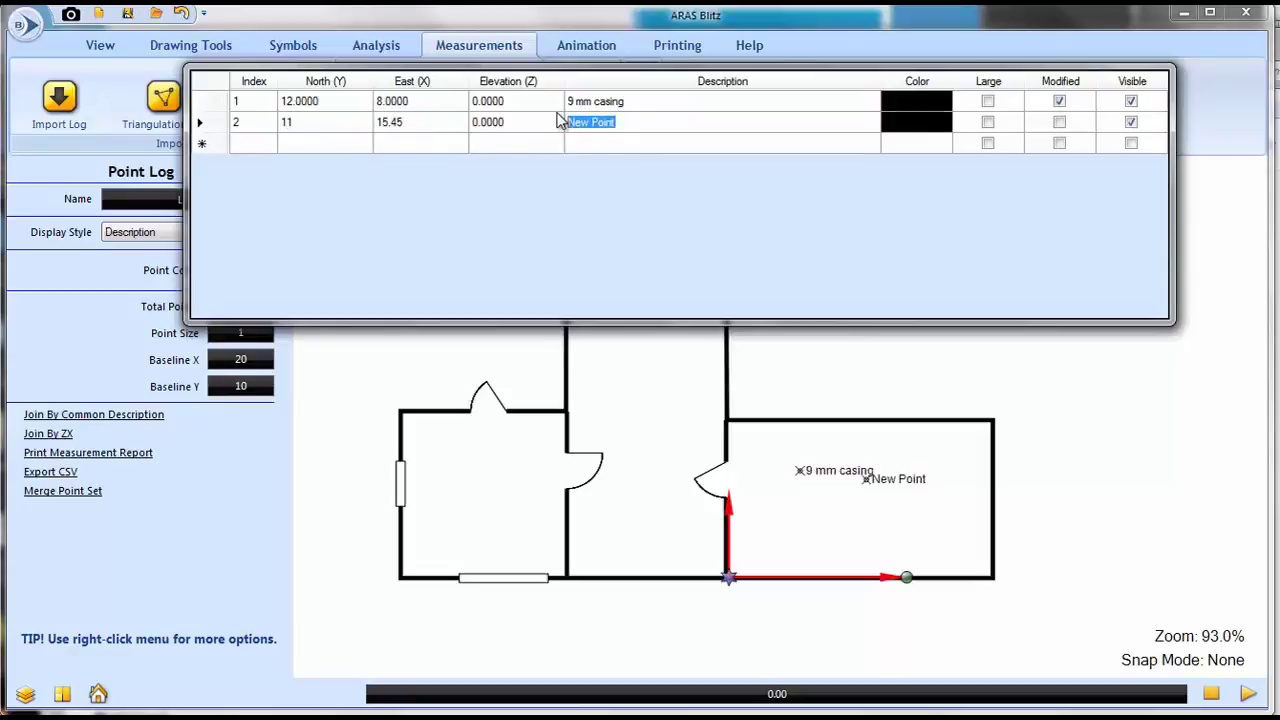
text(victim head)
click(334, 143)
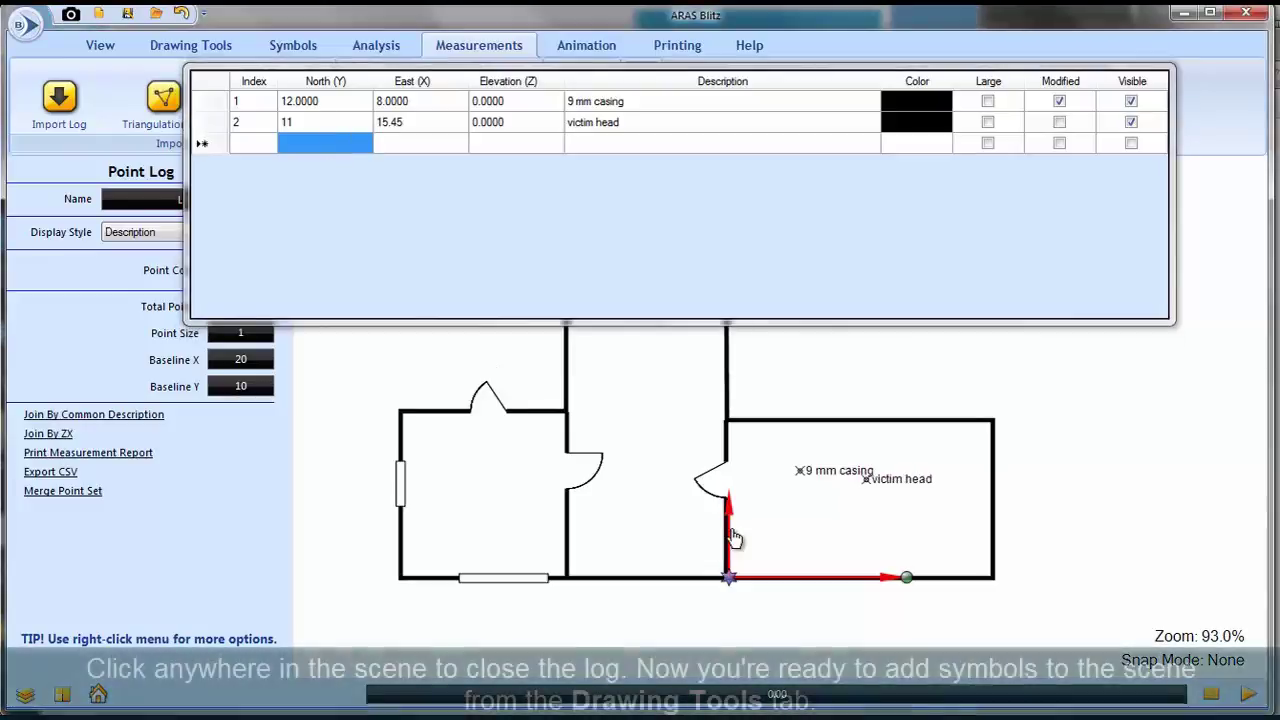
click(1081, 402)
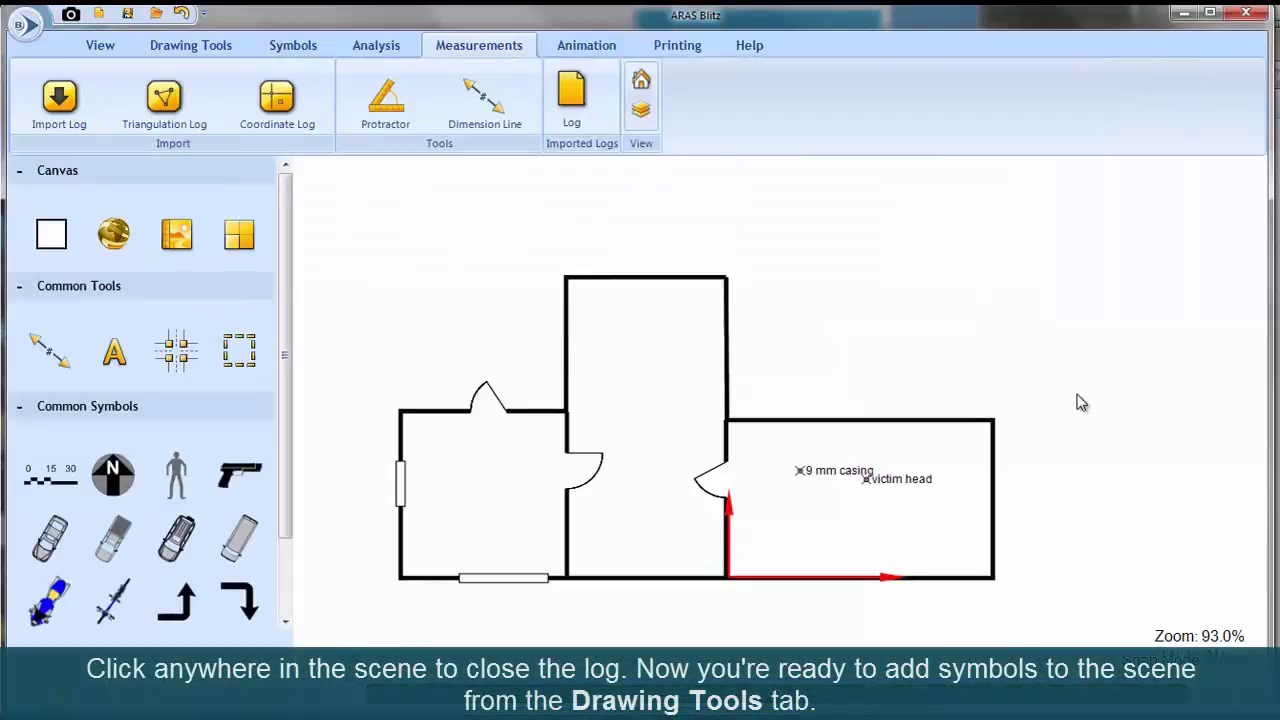
Step: Place the North Arrow - 07 symbol above the left room of the floor plan
scroll(1081, 402, down, 2)
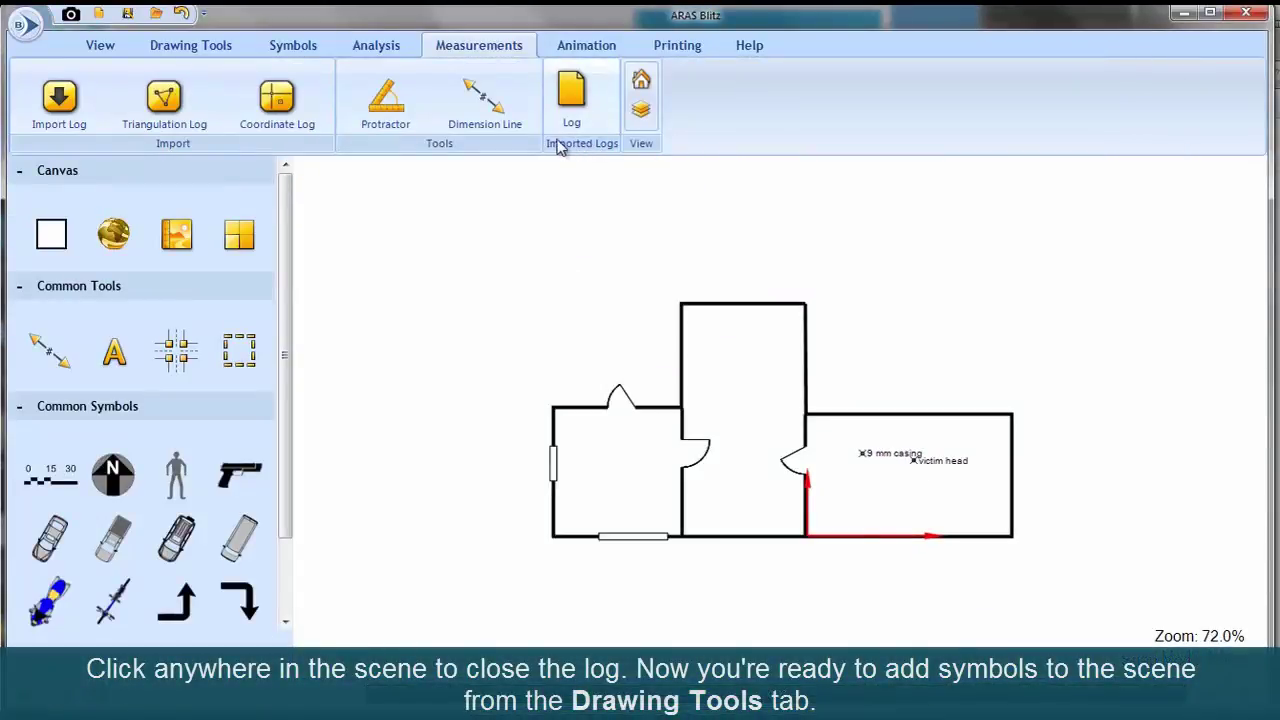
click(318, 48)
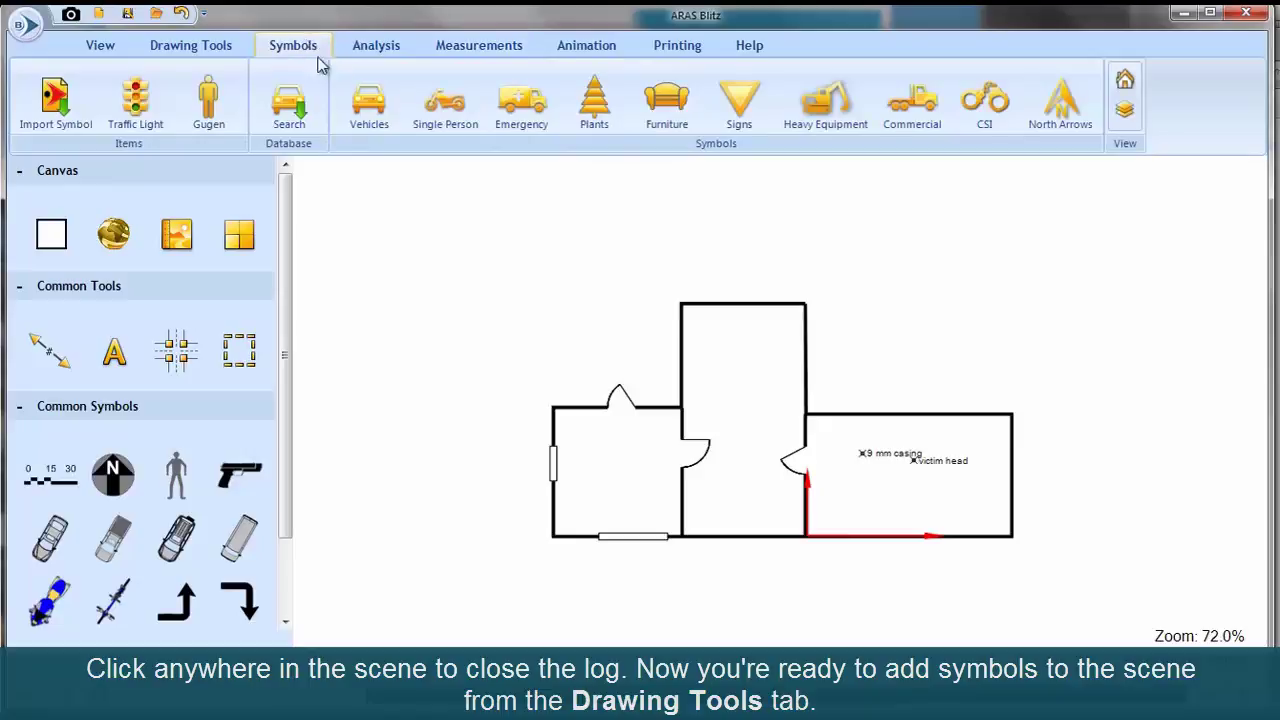
click(1048, 118)
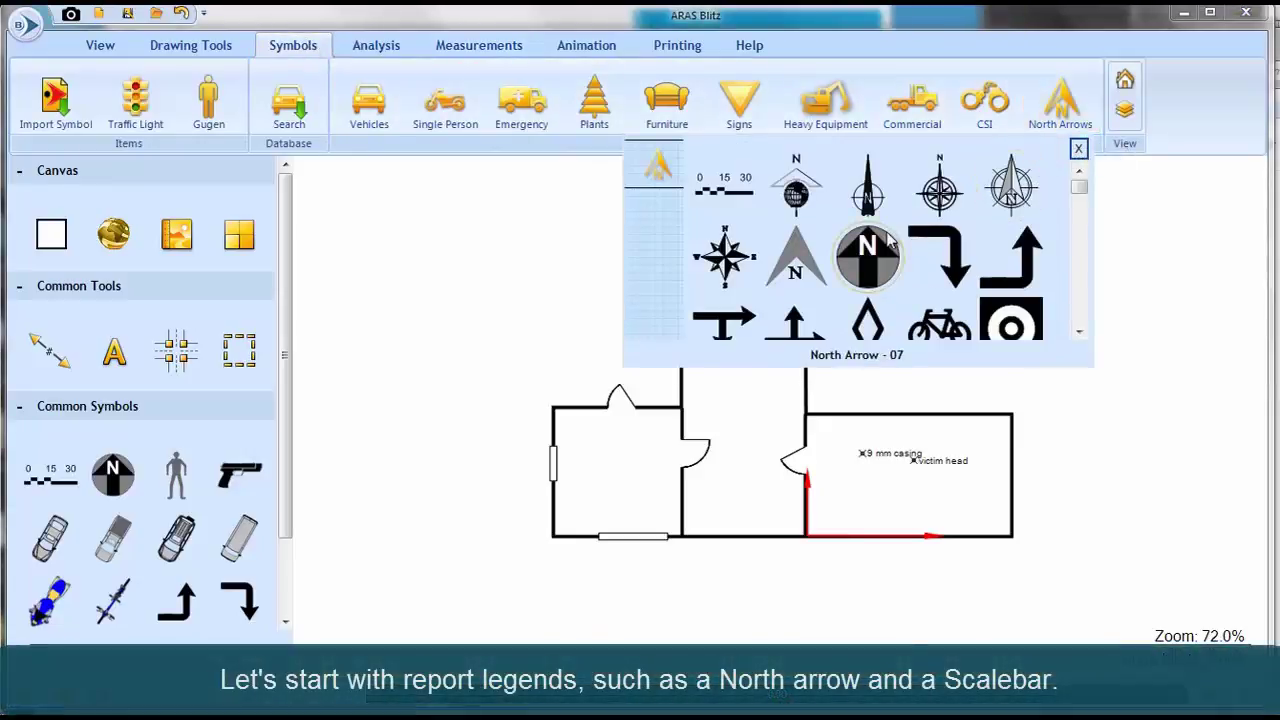
click(868, 243)
click(590, 252)
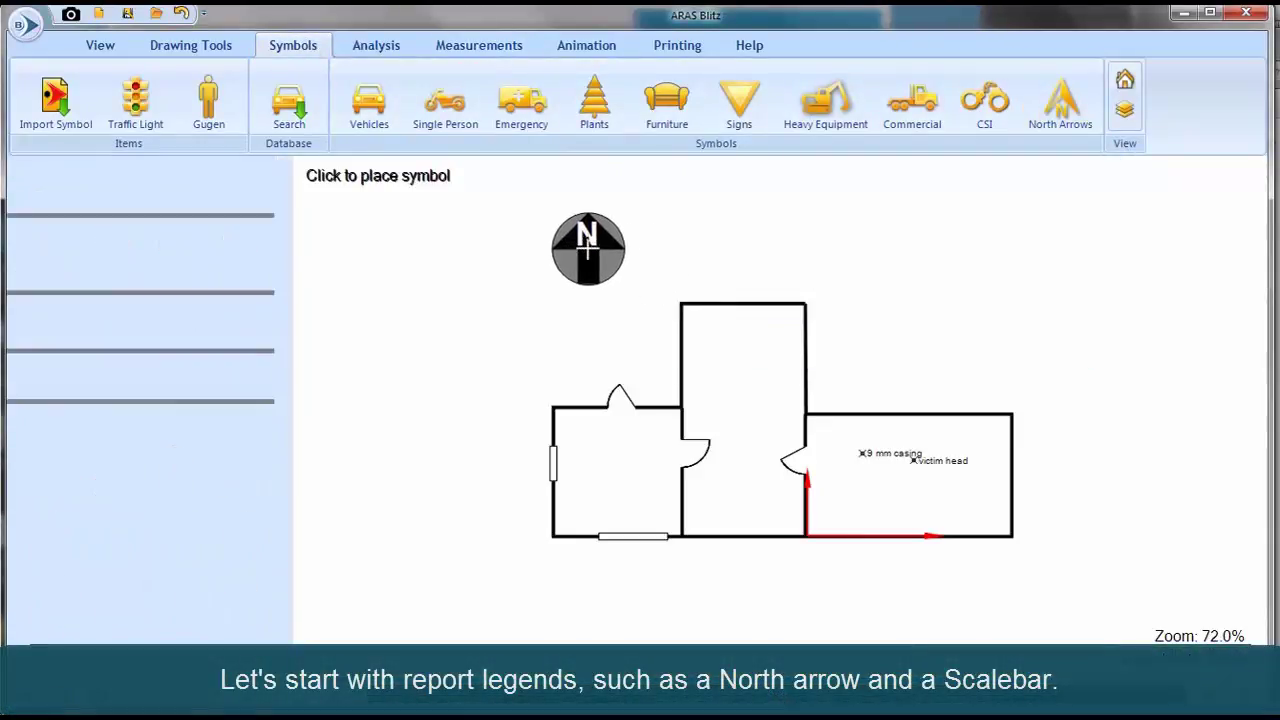
click(914, 189)
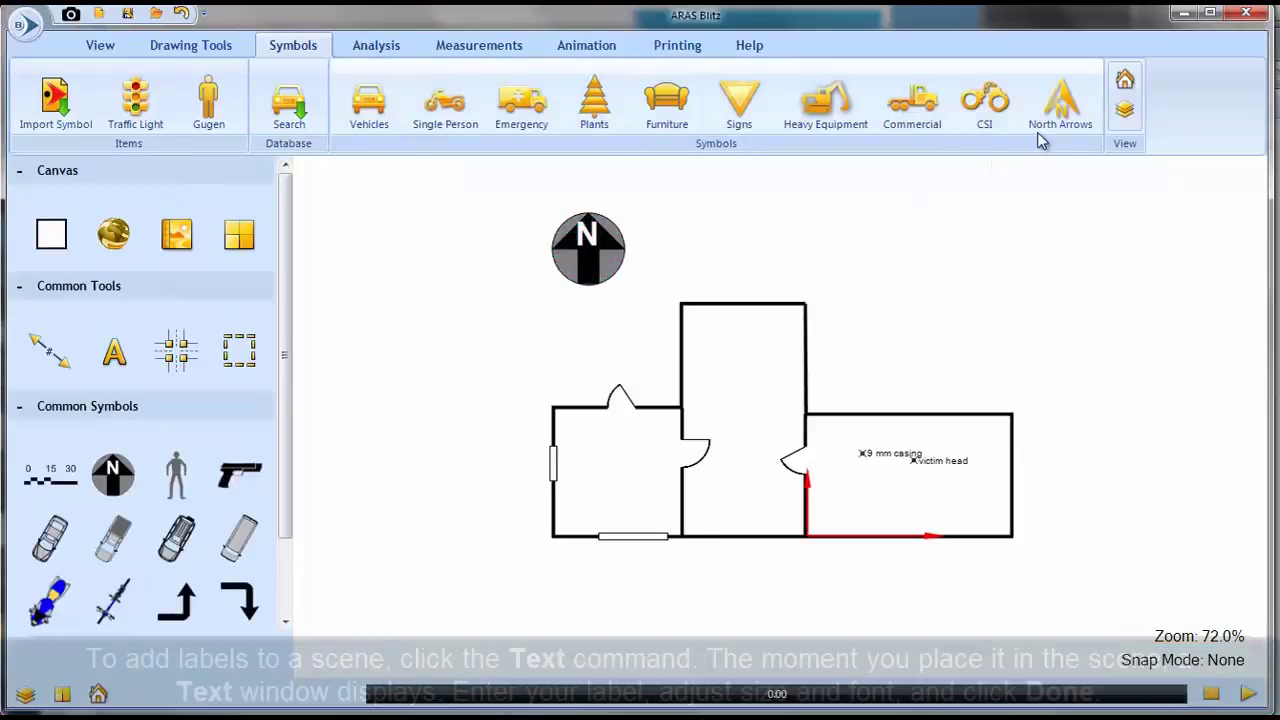
Step: Place a scale bar centred below the floor plan
click(1041, 127)
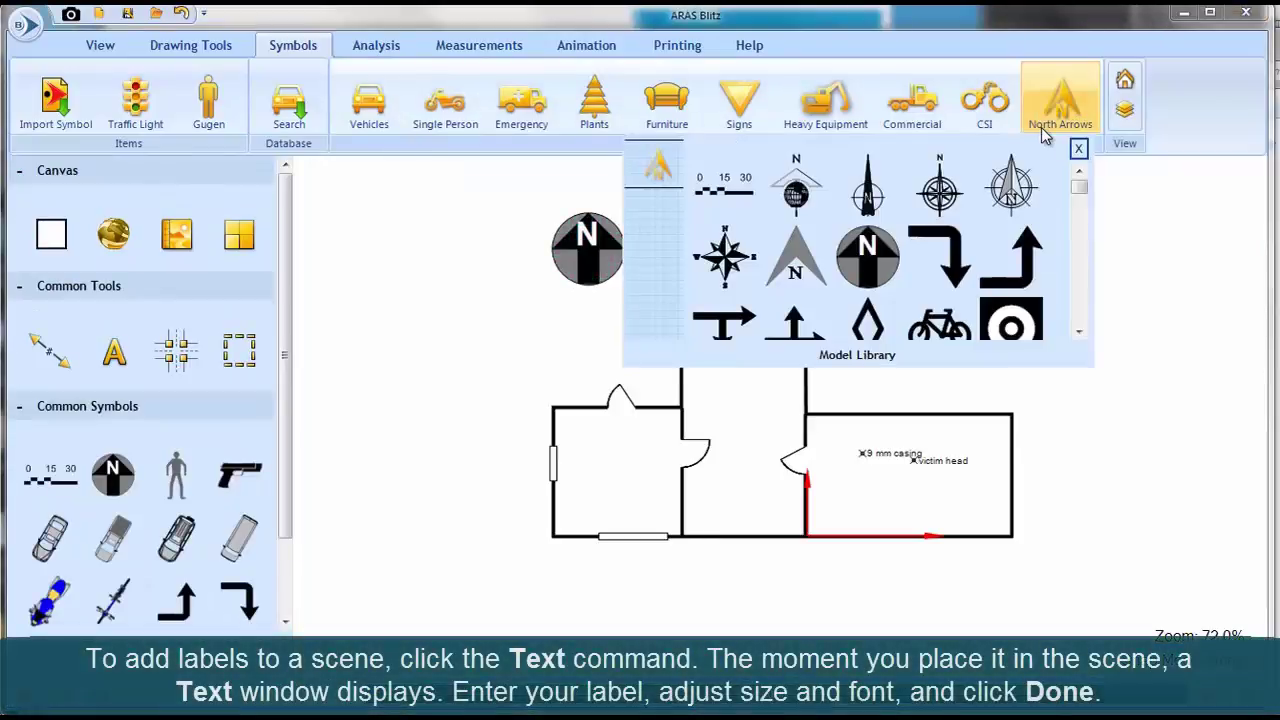
click(726, 189)
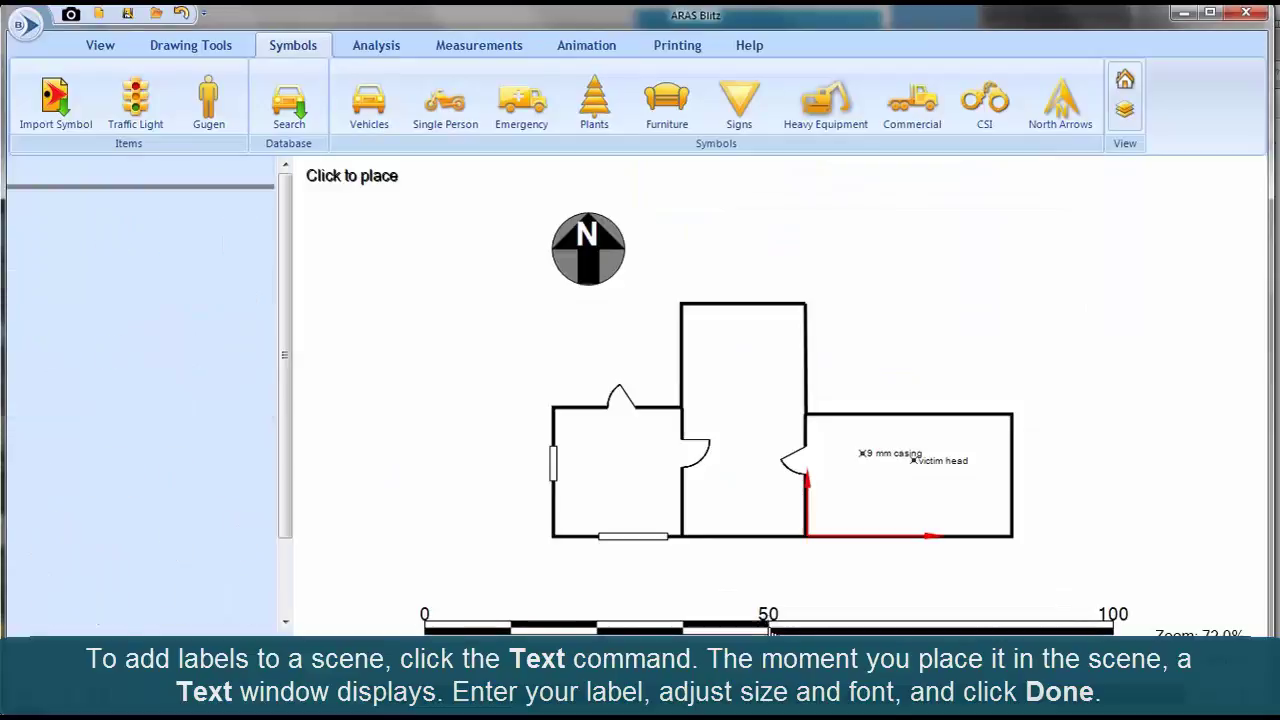
click(768, 628)
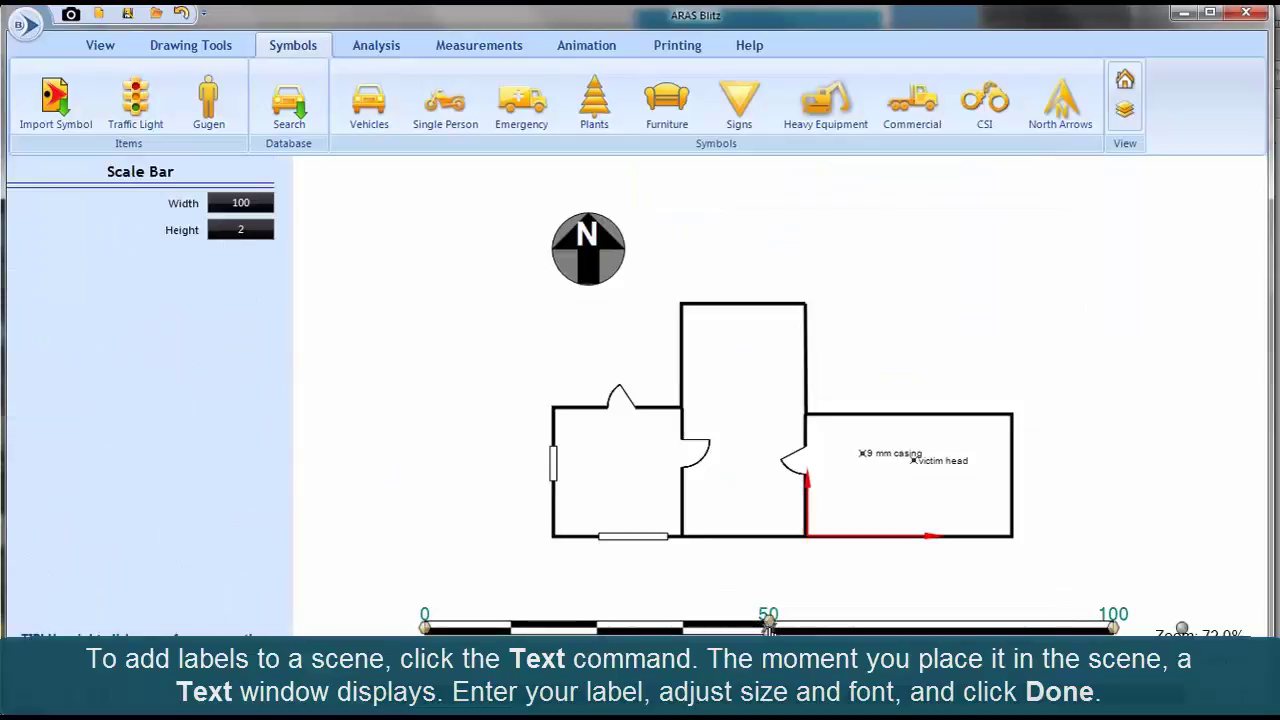
Step: Add a text label reading "body found" above the right-hand room in bold, size 12
click(190, 50)
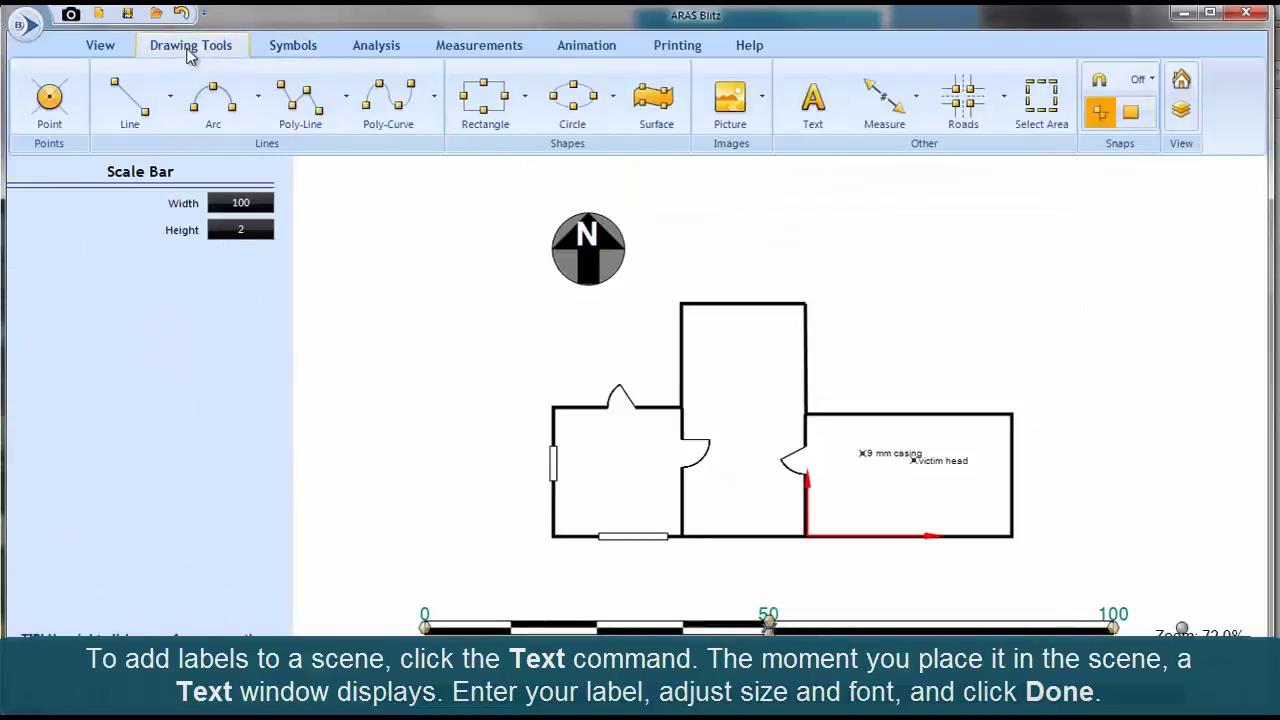
click(812, 100)
click(933, 320)
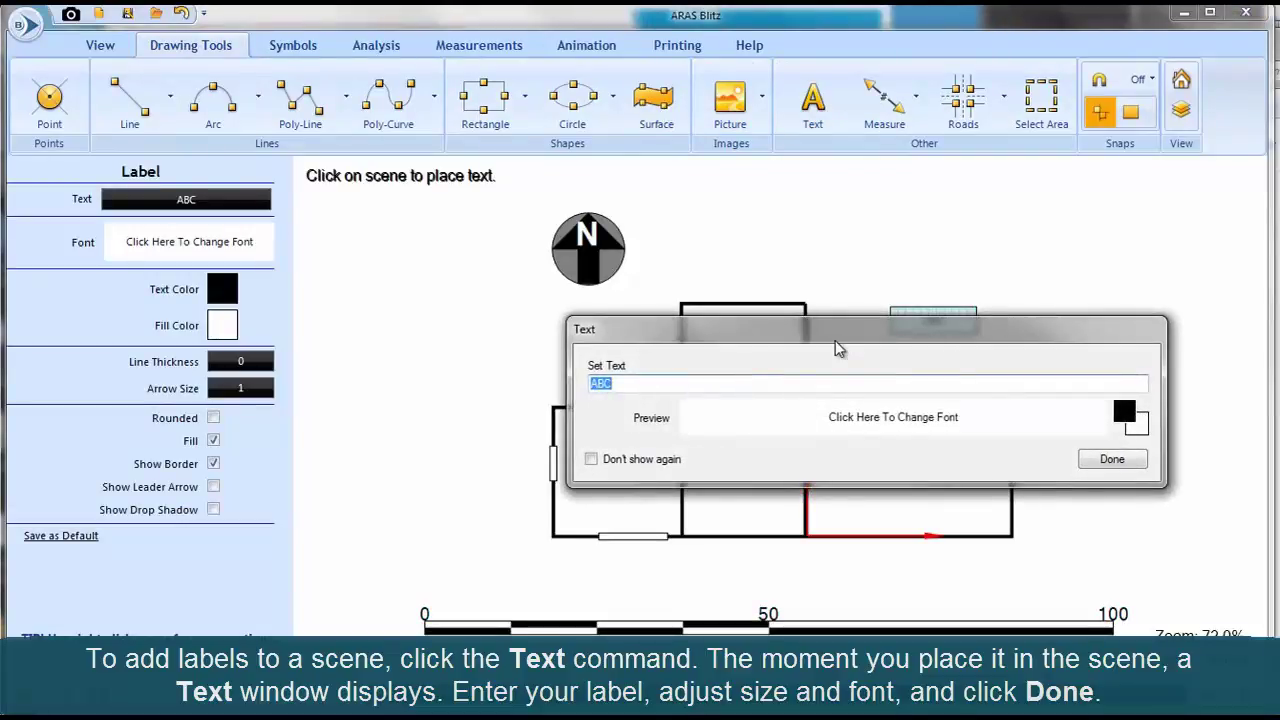
text(body found)
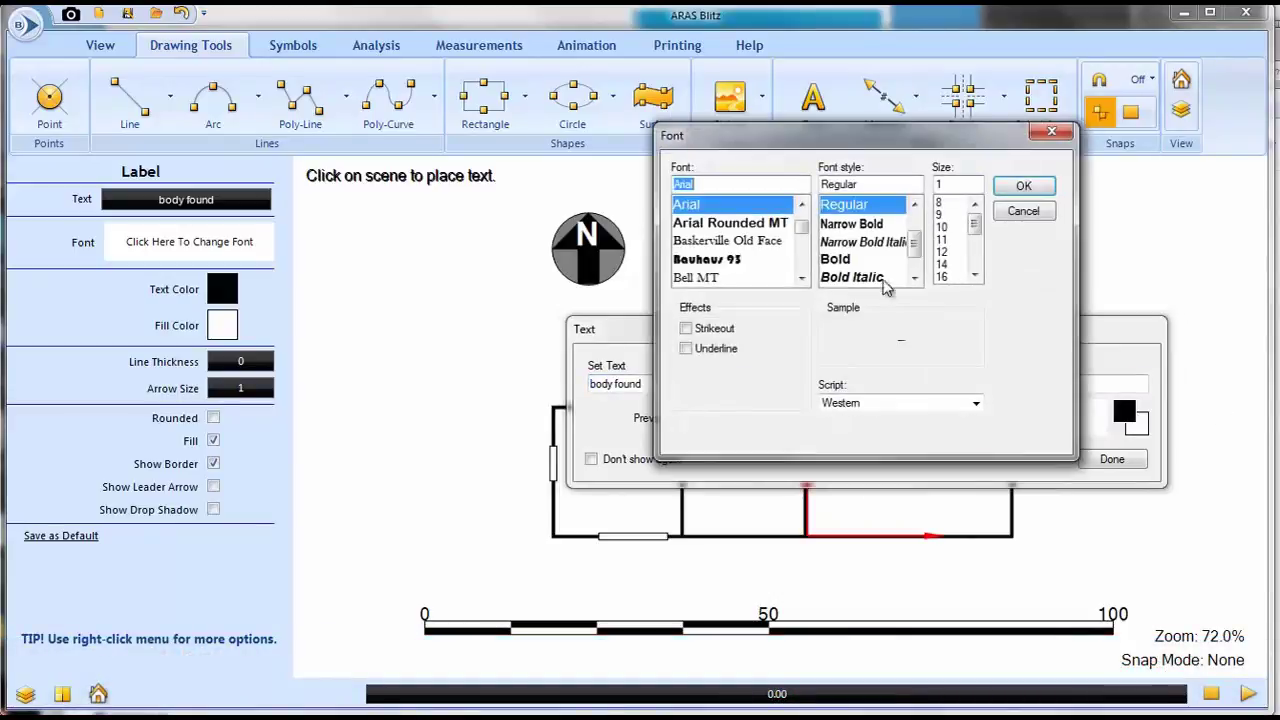
click(877, 260)
double_click(939, 253)
click(1124, 459)
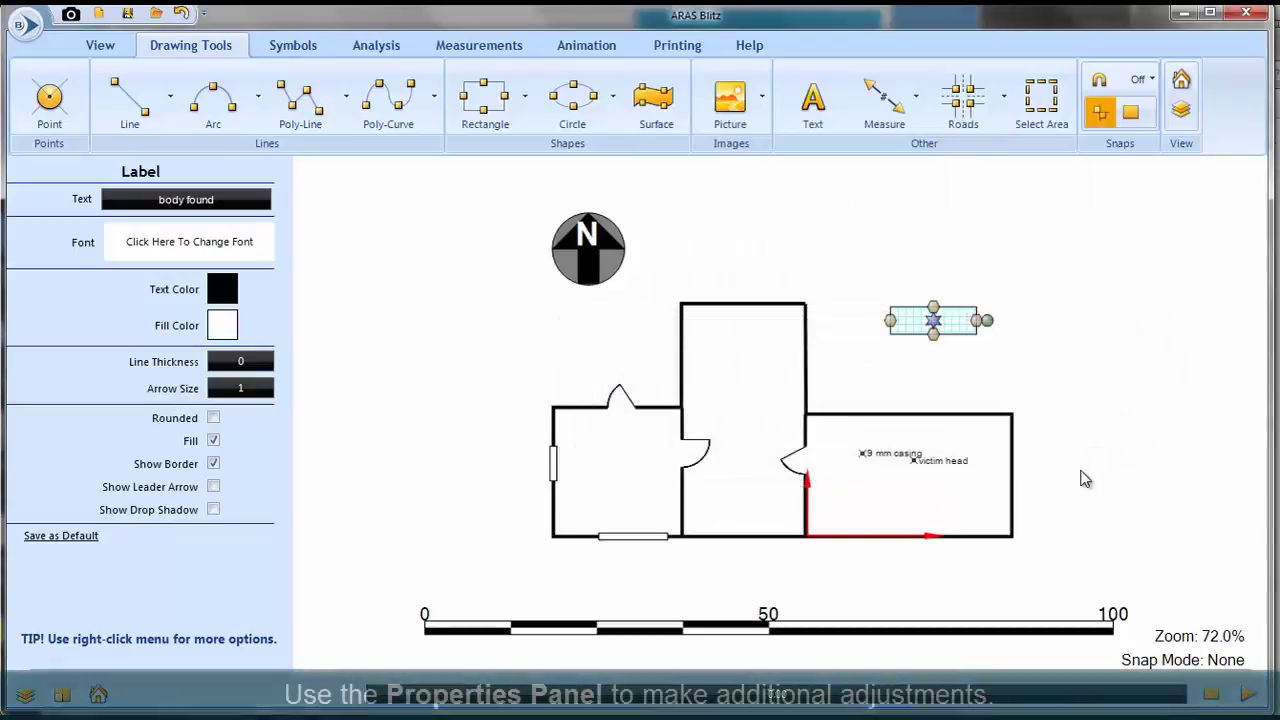
Step: Enlarge the "body found" label box, set its font style to Regular, and move it above the right-hand room, clear of the walls
drag(977, 320, 1100, 318)
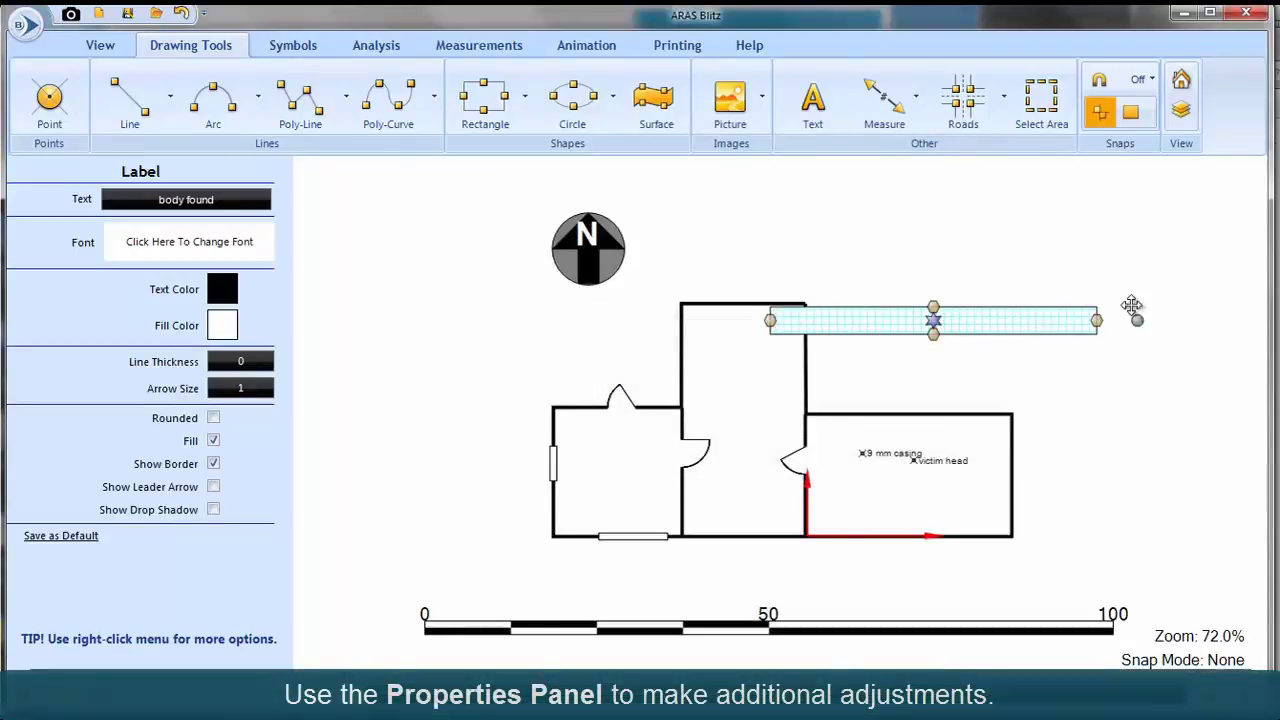
drag(933, 296, 932, 252)
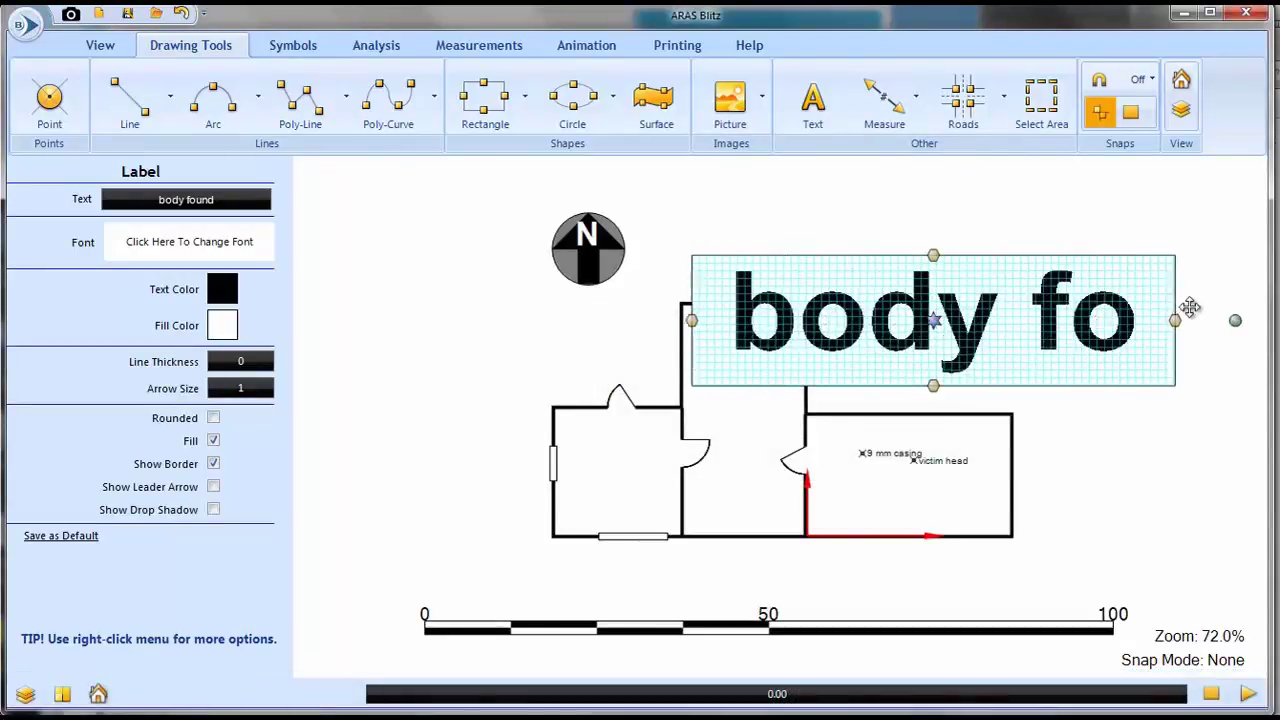
click(219, 261)
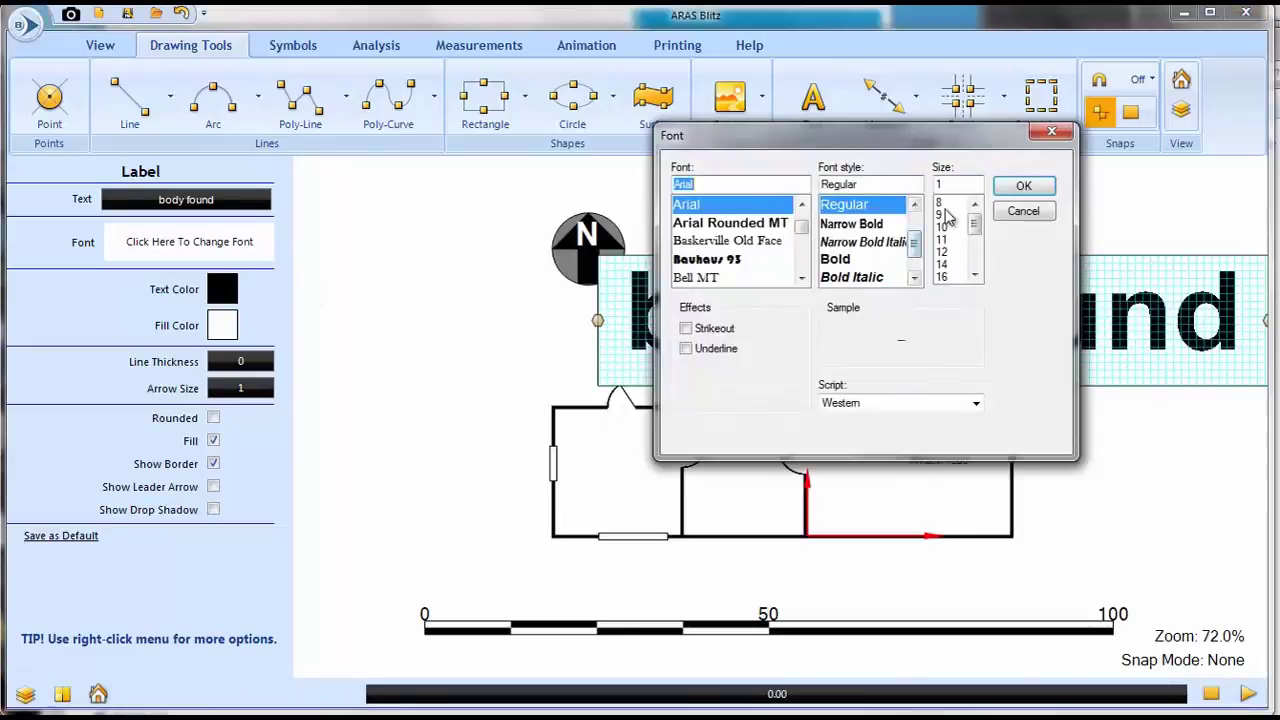
click(1034, 183)
drag(843, 335, 926, 251)
Step: Show the leader arrow on the "body found" label and point it into the middle room near the left interior door
click(213, 487)
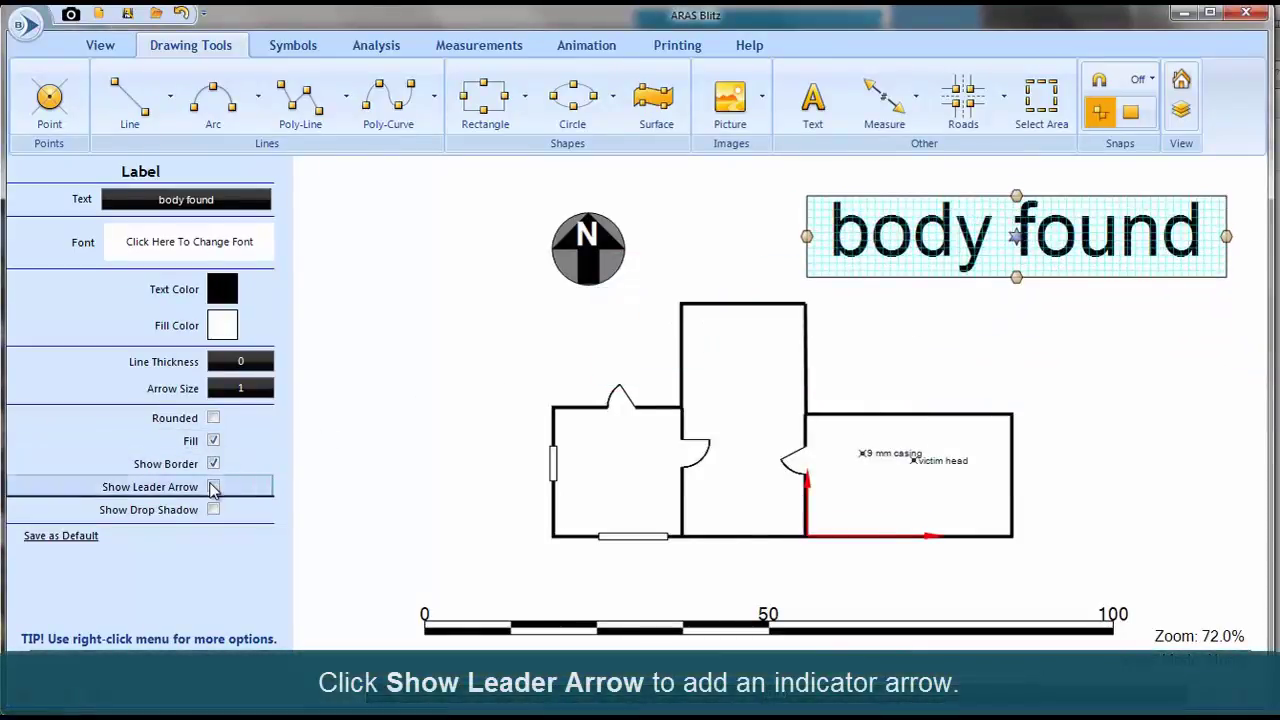
click(601, 325)
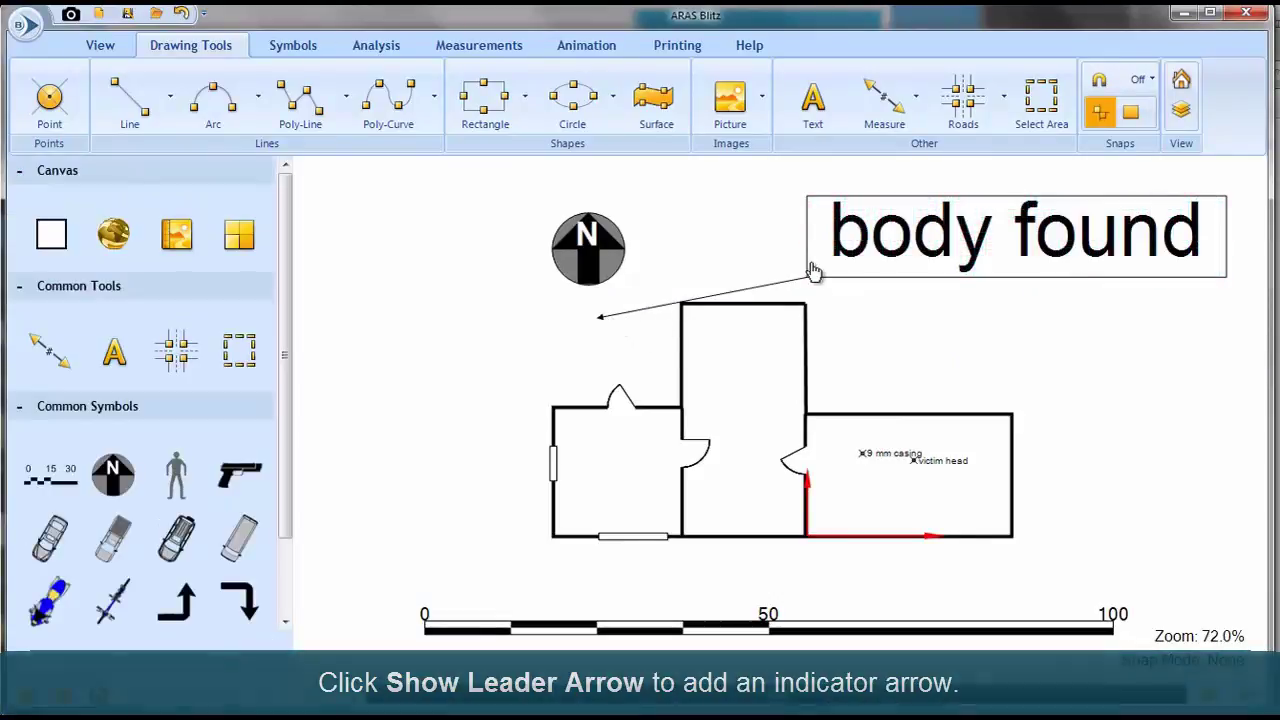
click(815, 275)
drag(598, 316, 707, 416)
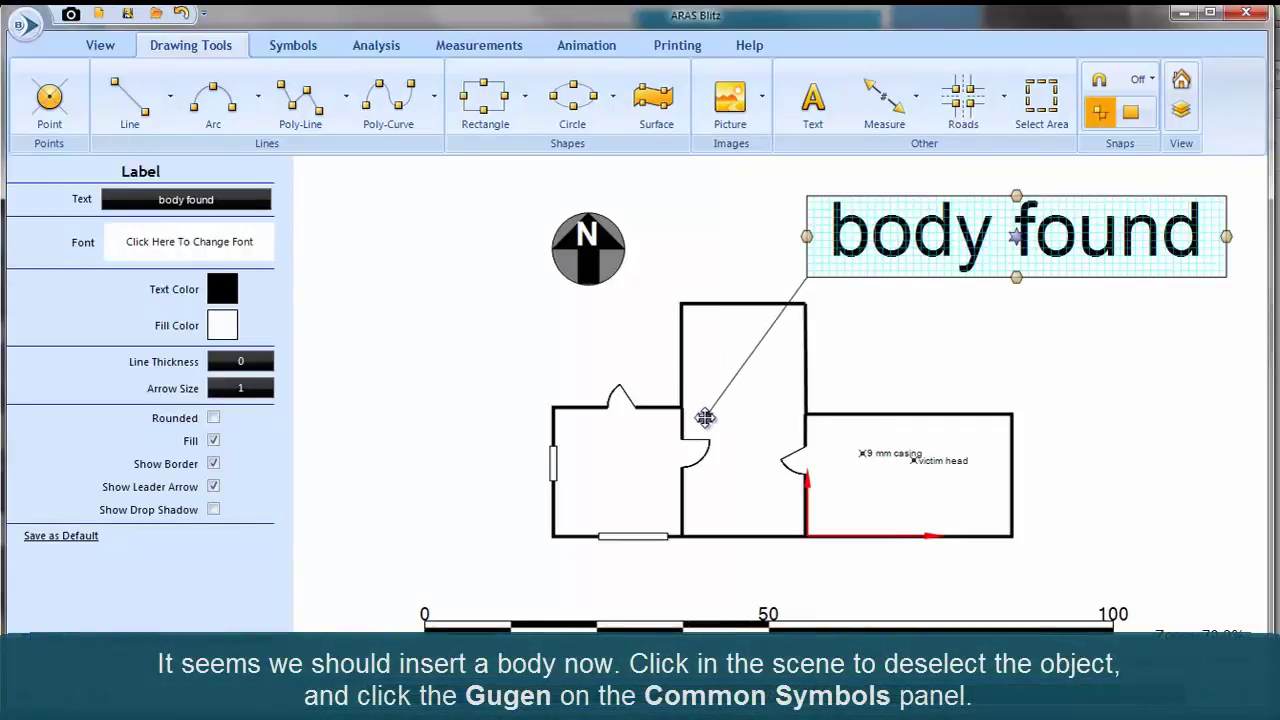
Step: Place a Gugen figure in the middle room beside the leader arrow's tip
scroll(737, 451, up, 4)
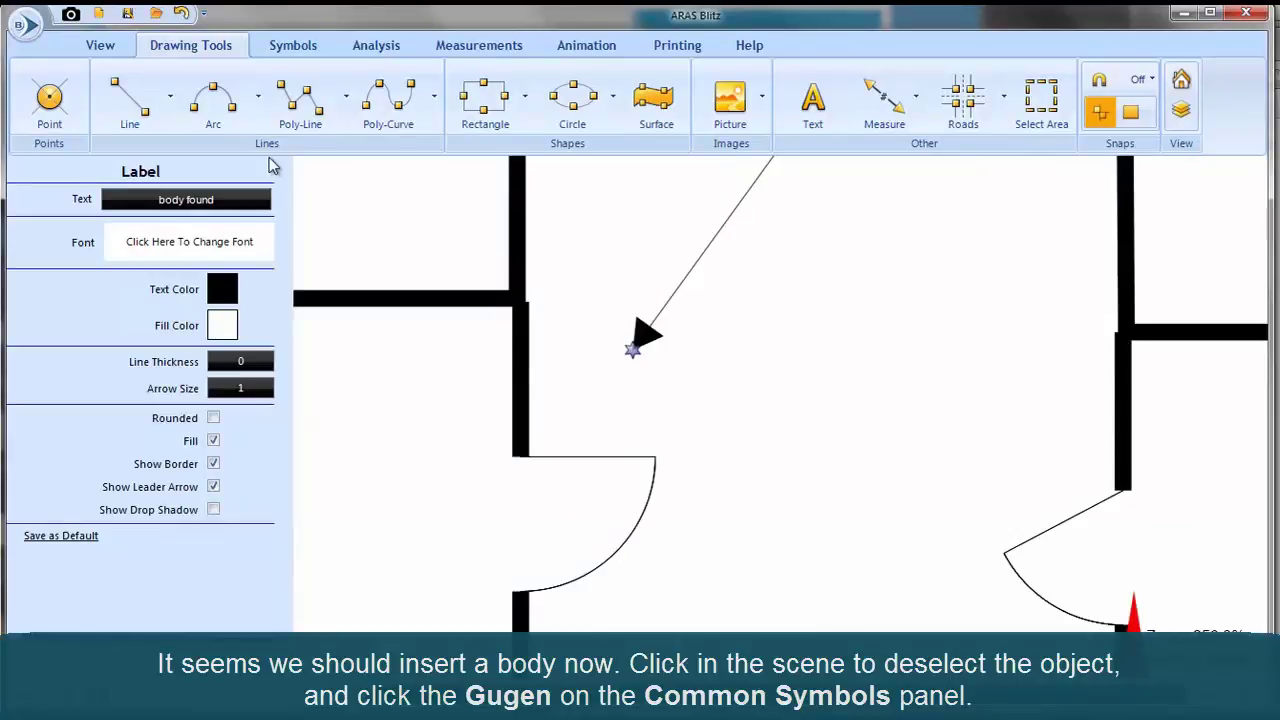
click(362, 252)
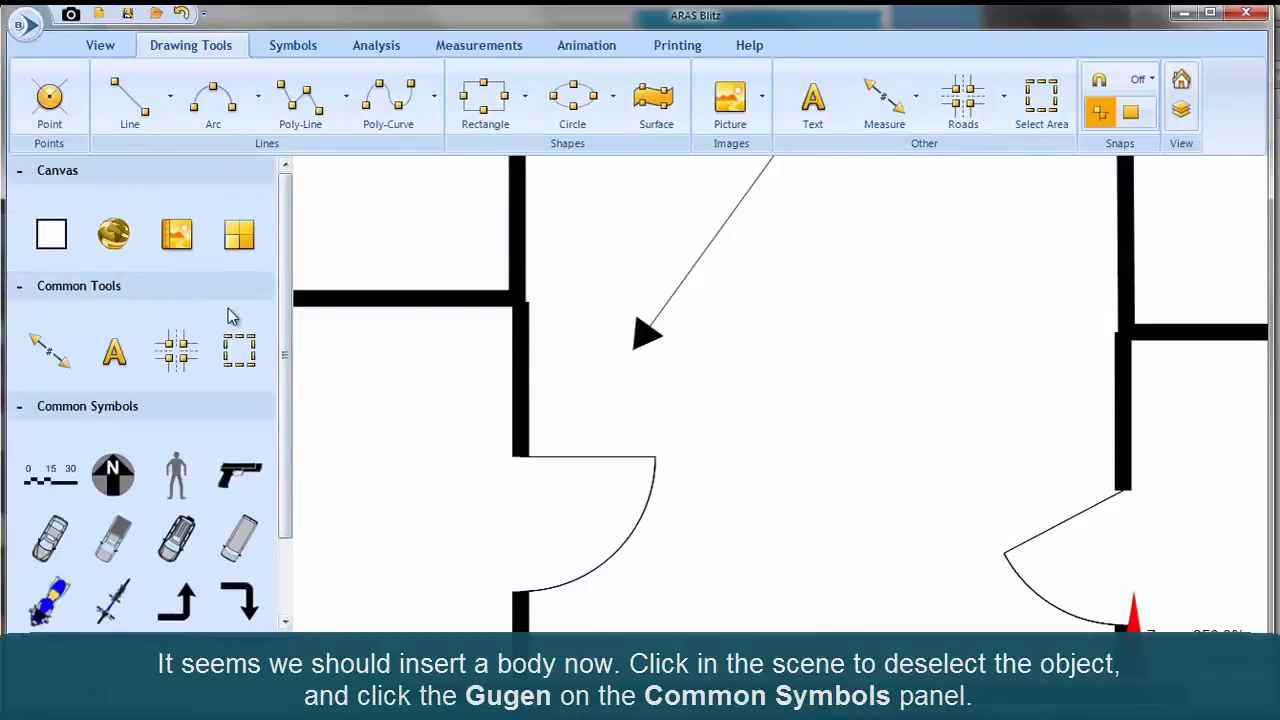
click(176, 474)
click(784, 382)
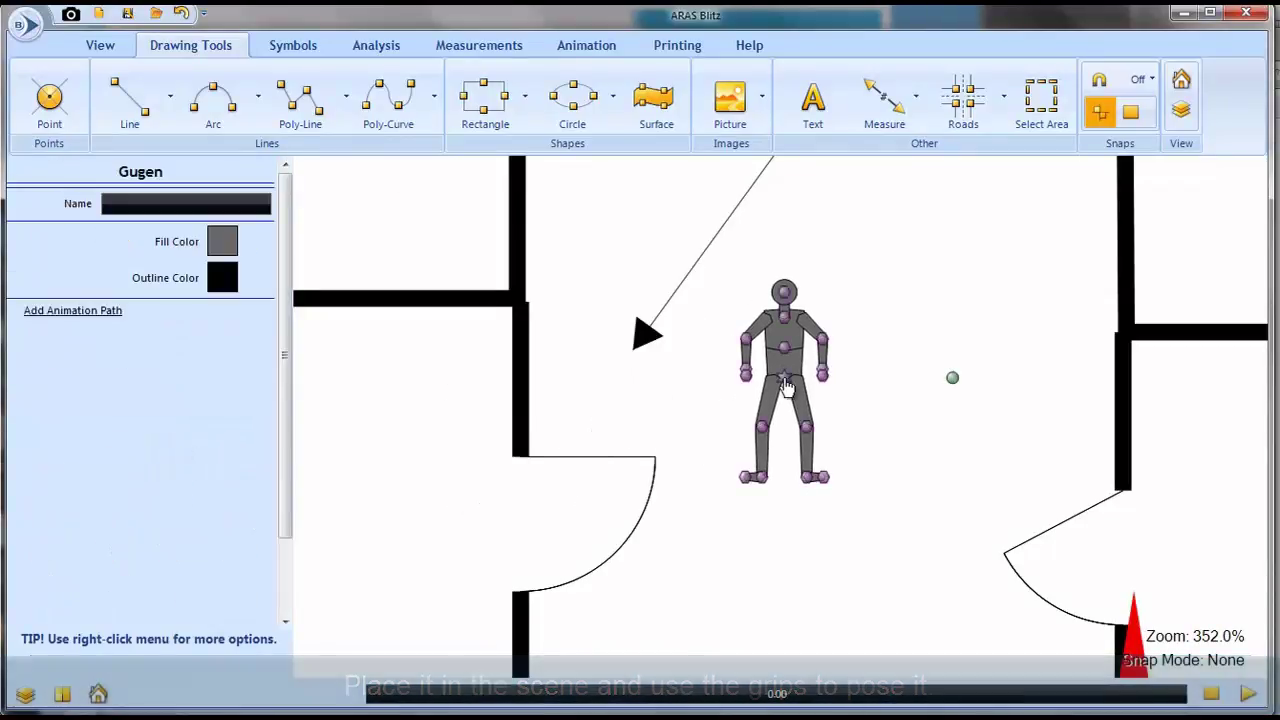
Step: Rotate the Gugen into a slanted lying position, bend one arm over its head and one knee, and move it nearer the arrow
drag(952, 377, 921, 281)
drag(812, 352, 736, 273)
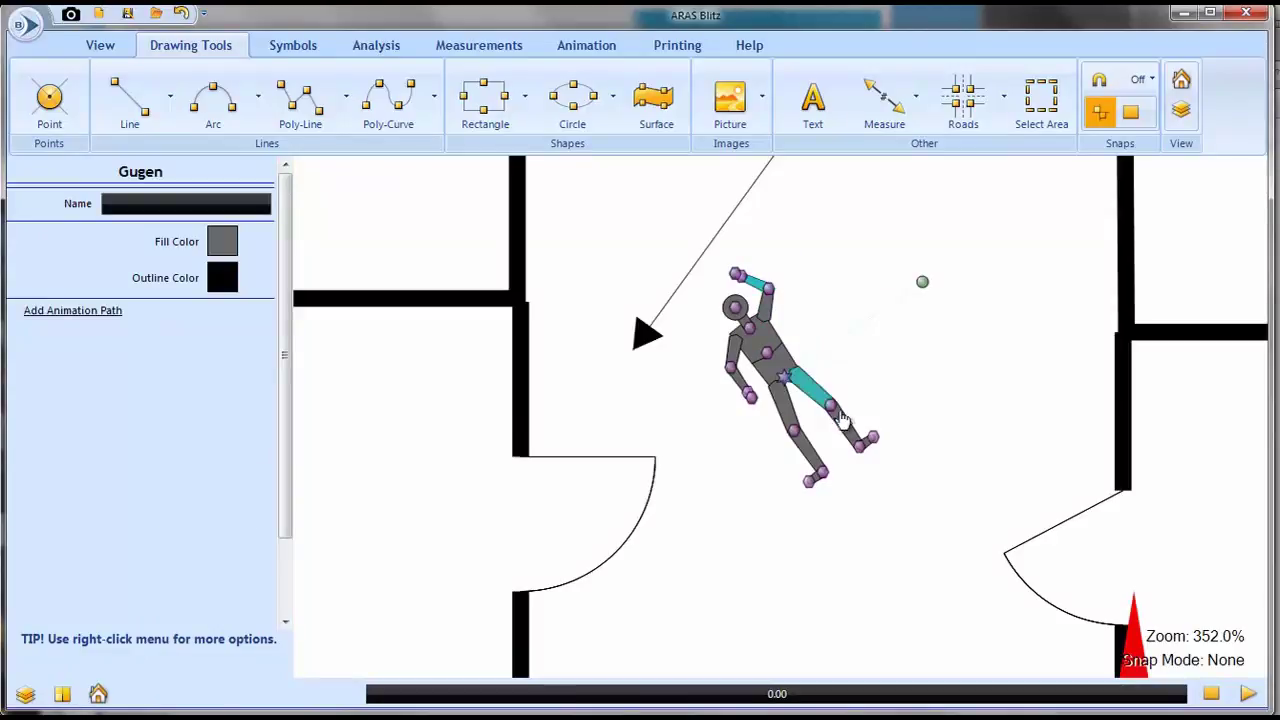
drag(840, 418, 830, 343)
drag(783, 378, 753, 402)
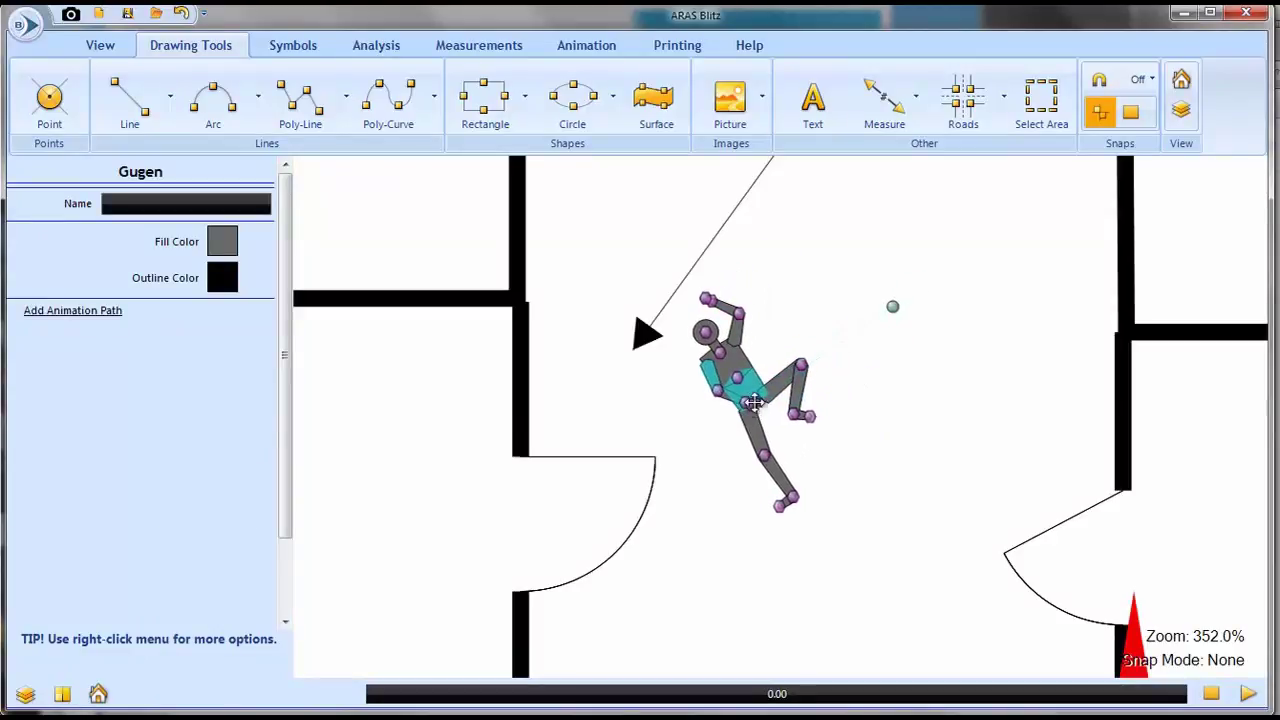
click(877, 429)
Step: Move the "body found" label's leader arrow tip onto the Gugen's raised hand
scroll(877, 429, down, 5)
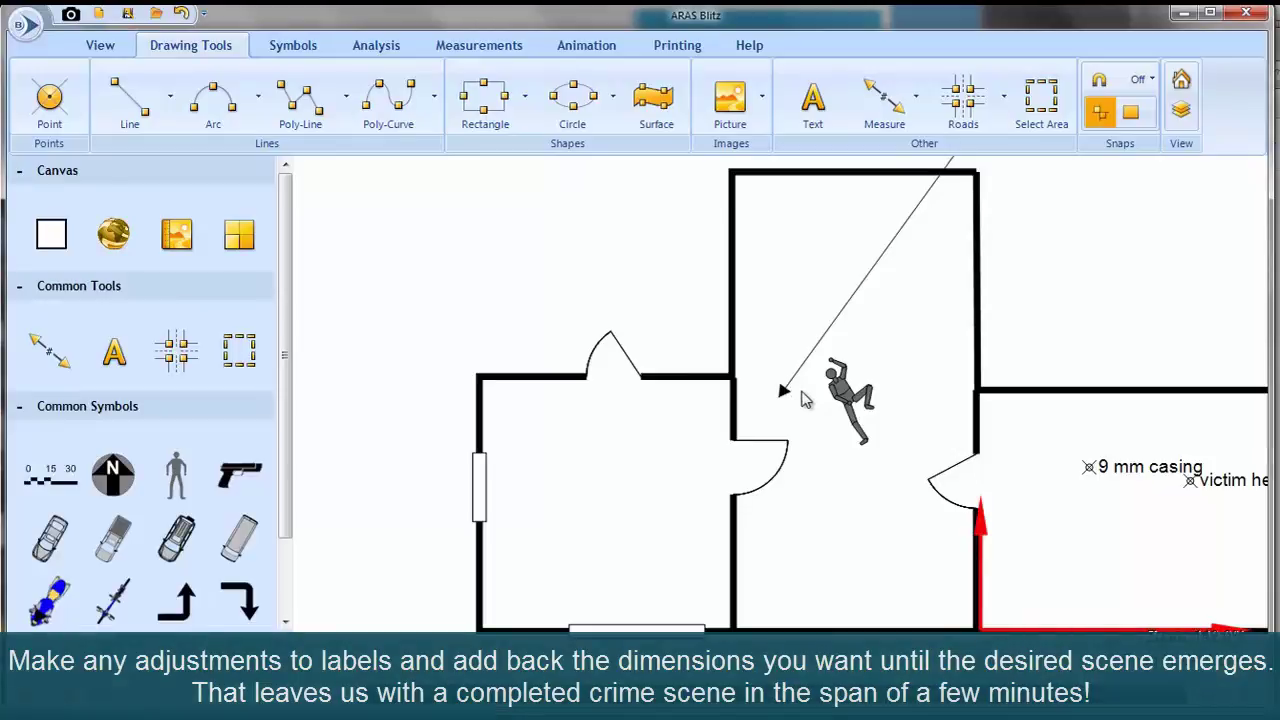
middle_drag(805, 398, 743, 470)
click(938, 190)
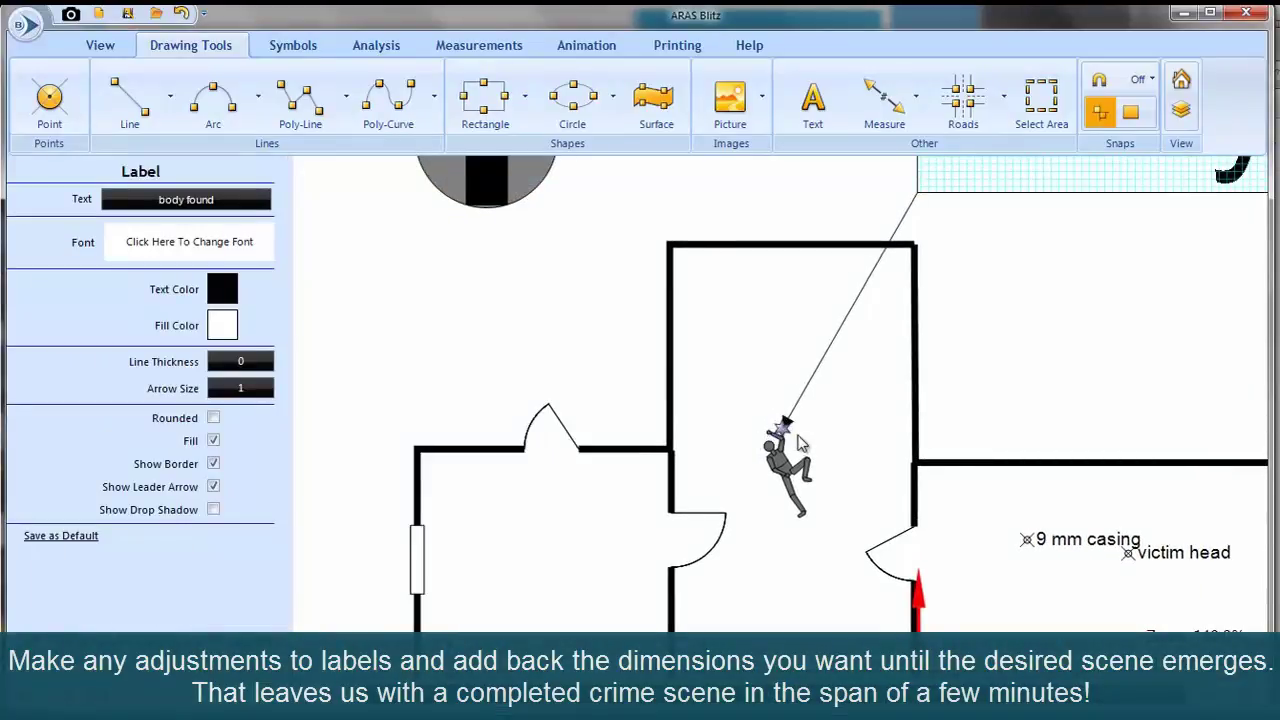
Step: Turn Show Dimensions back on for the exterior outline and both interior walls
scroll(785, 435, down, 3)
click(831, 424)
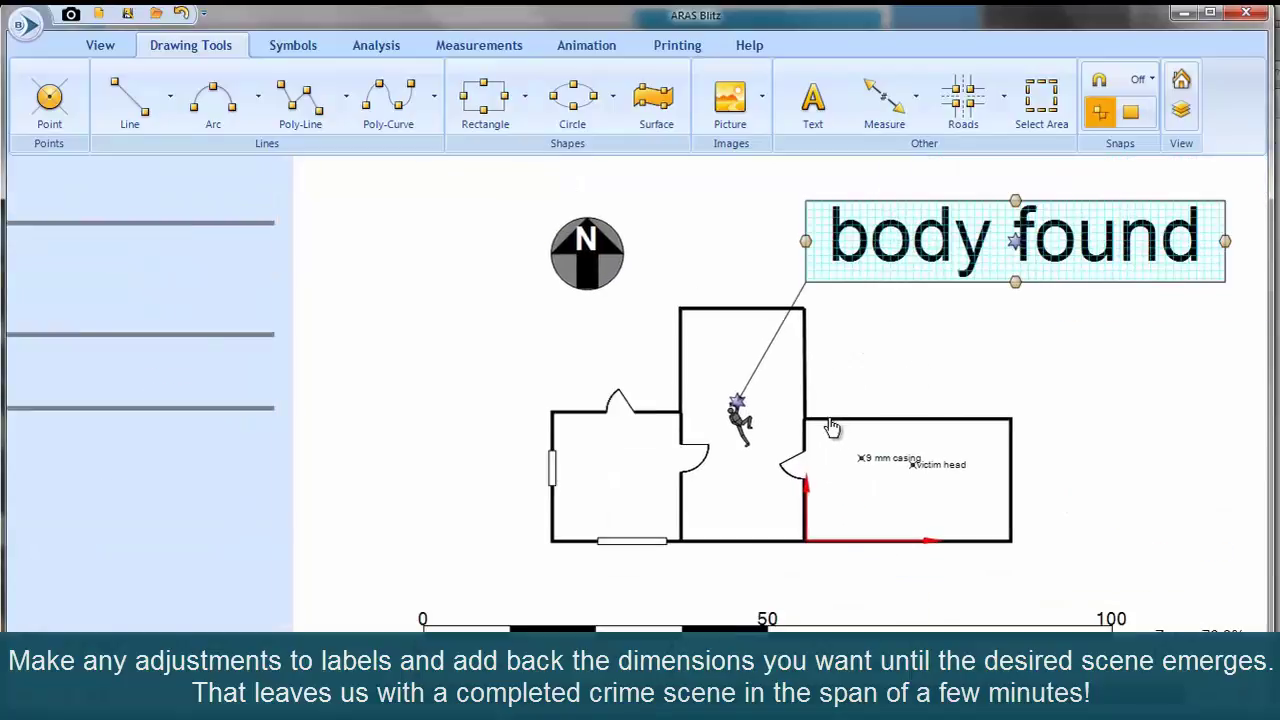
click(681, 502)
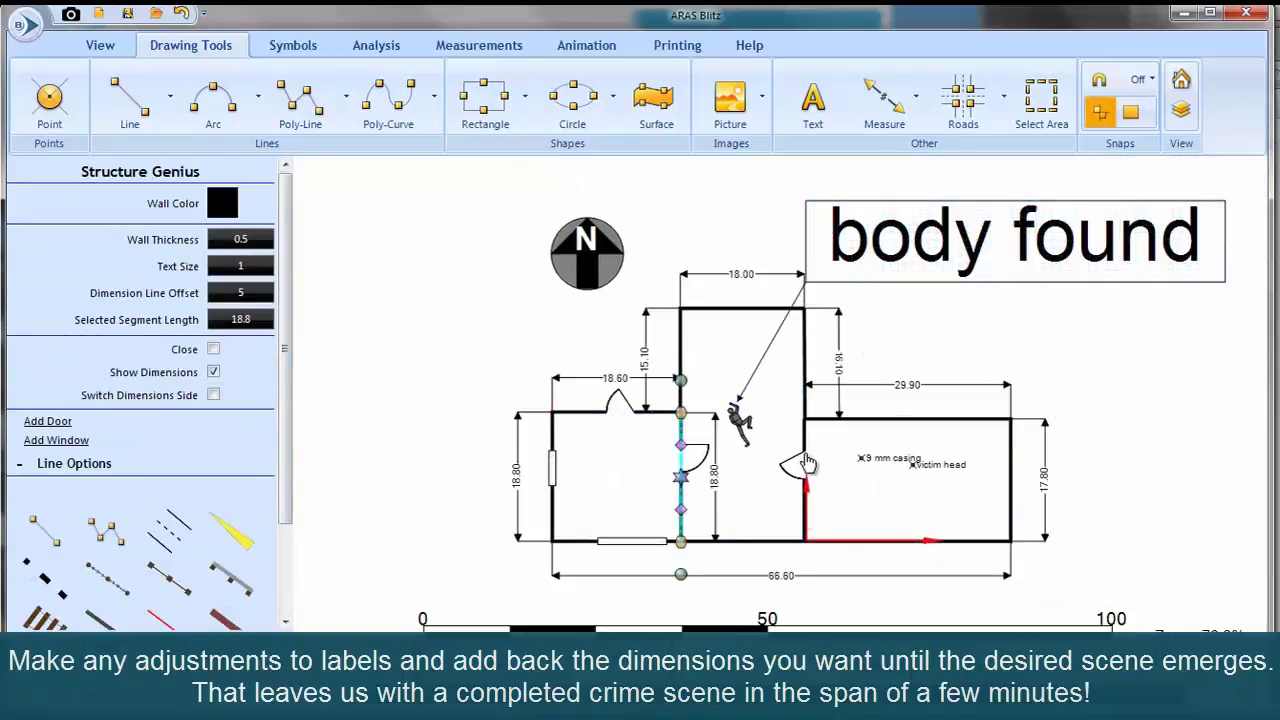
click(805, 465)
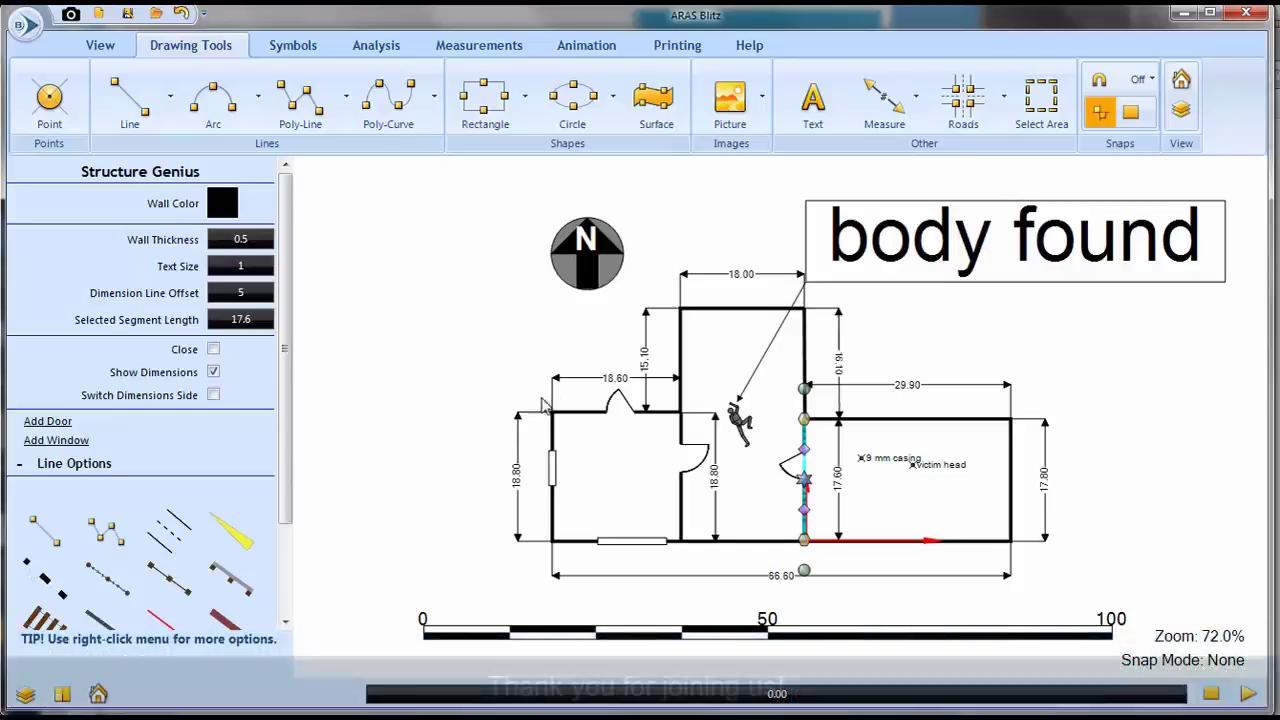
click(952, 268)
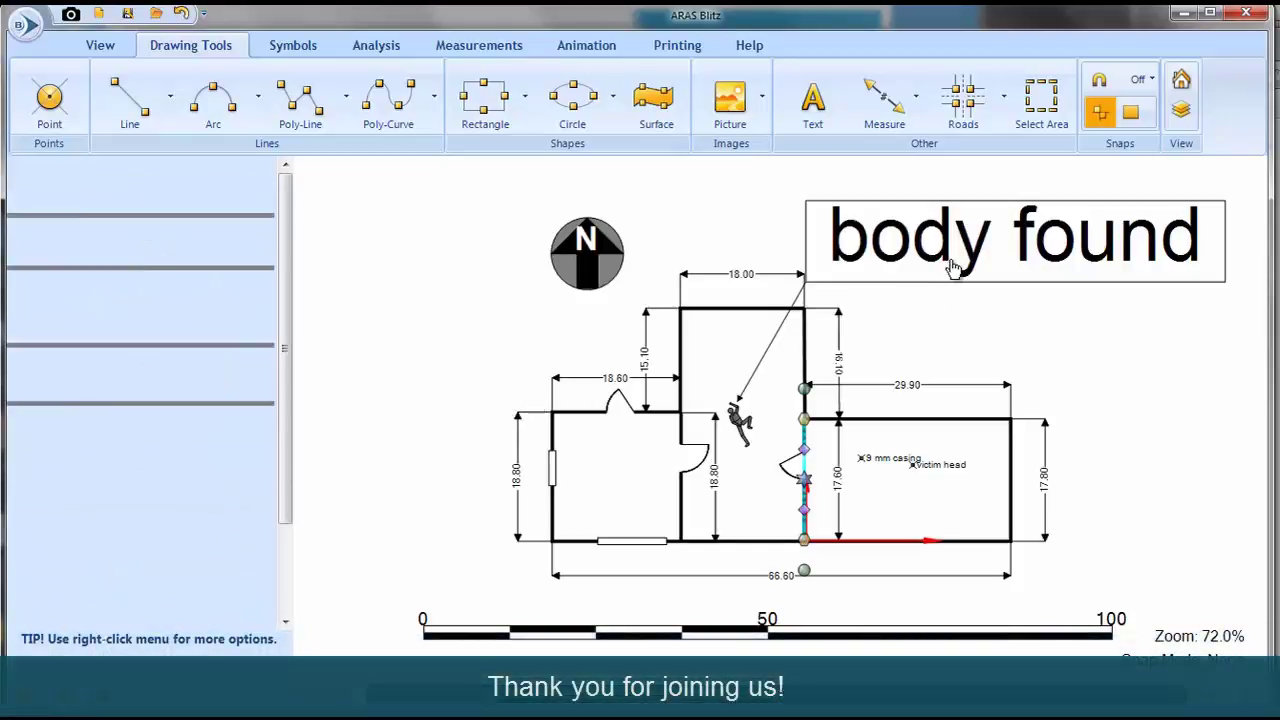